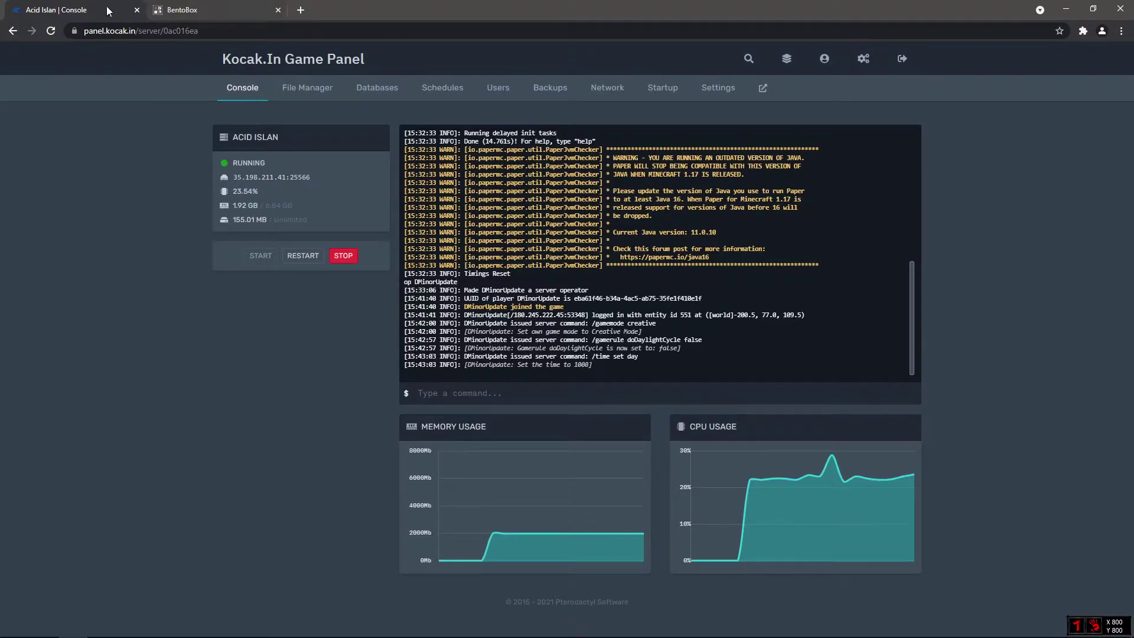
# Step: Review the addon presets on the BentoBox download page and download the Classic AcidIsland preset
pyautogui.click(216, 8)
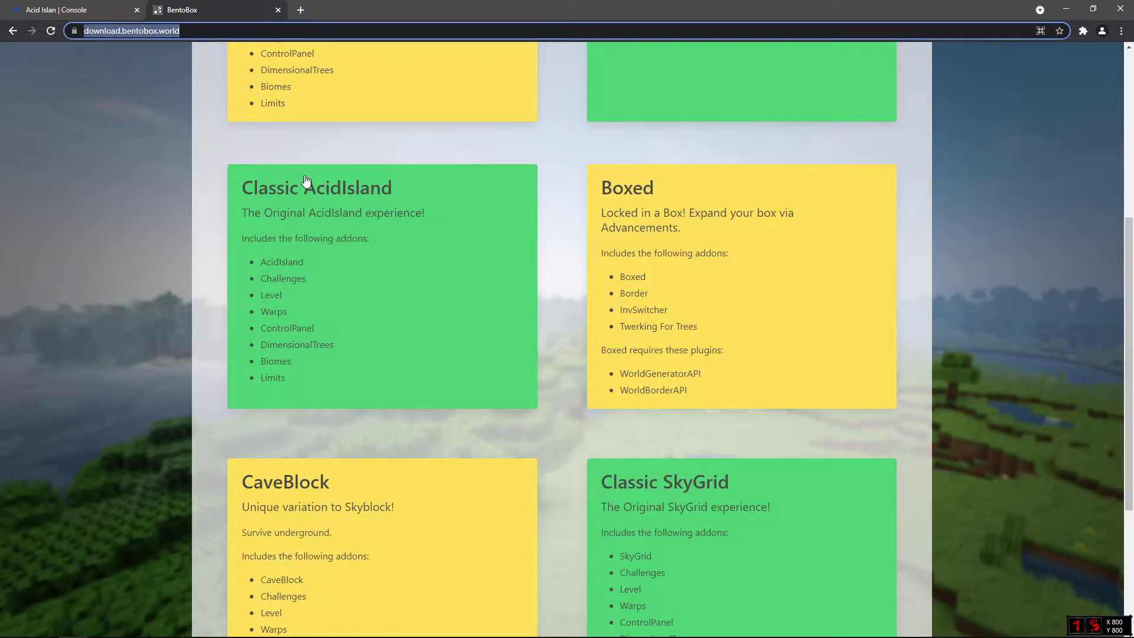
pyautogui.click(106, 250)
pyautogui.scroll(1, 183, 259)
pyautogui.scroll(5, 183, 259)
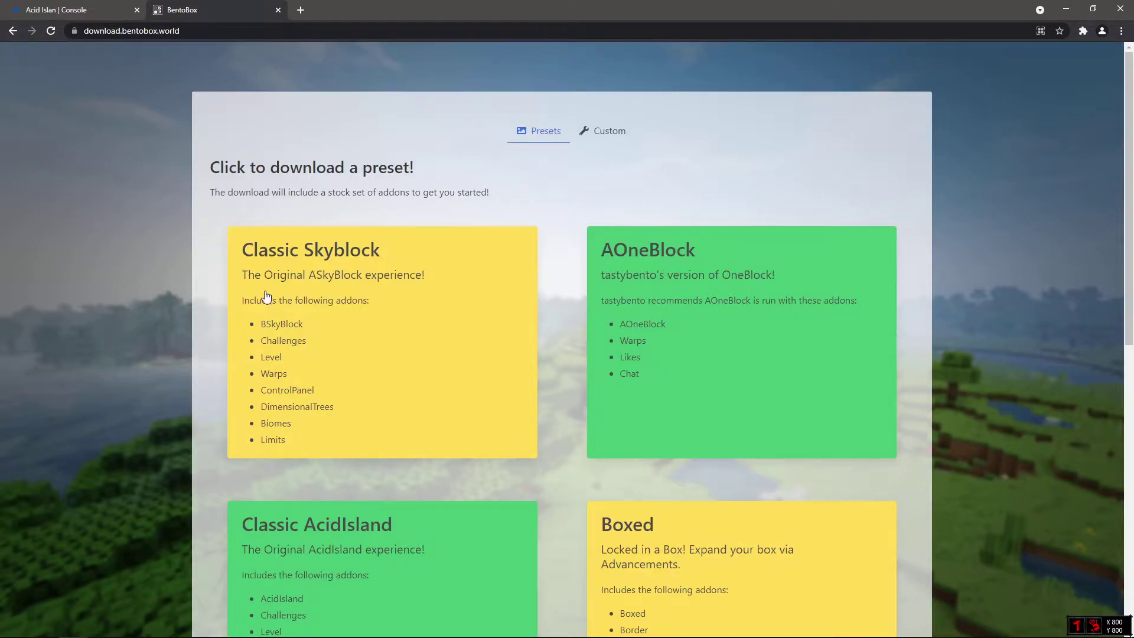
pyautogui.scroll(-1, 265, 296)
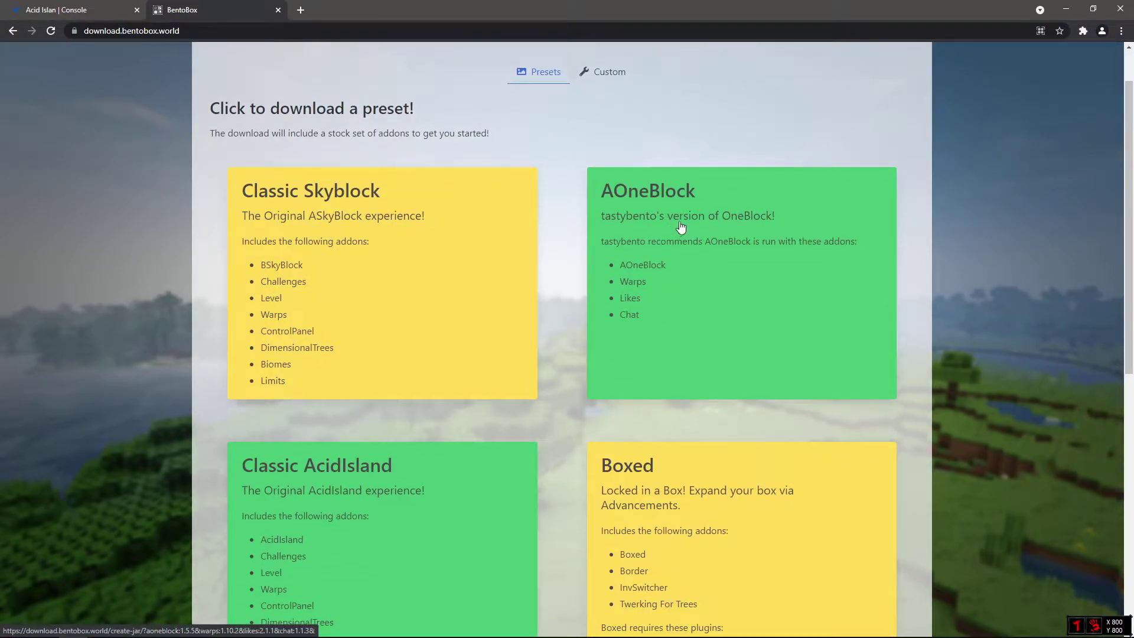
pyautogui.scroll(-2, 699, 283)
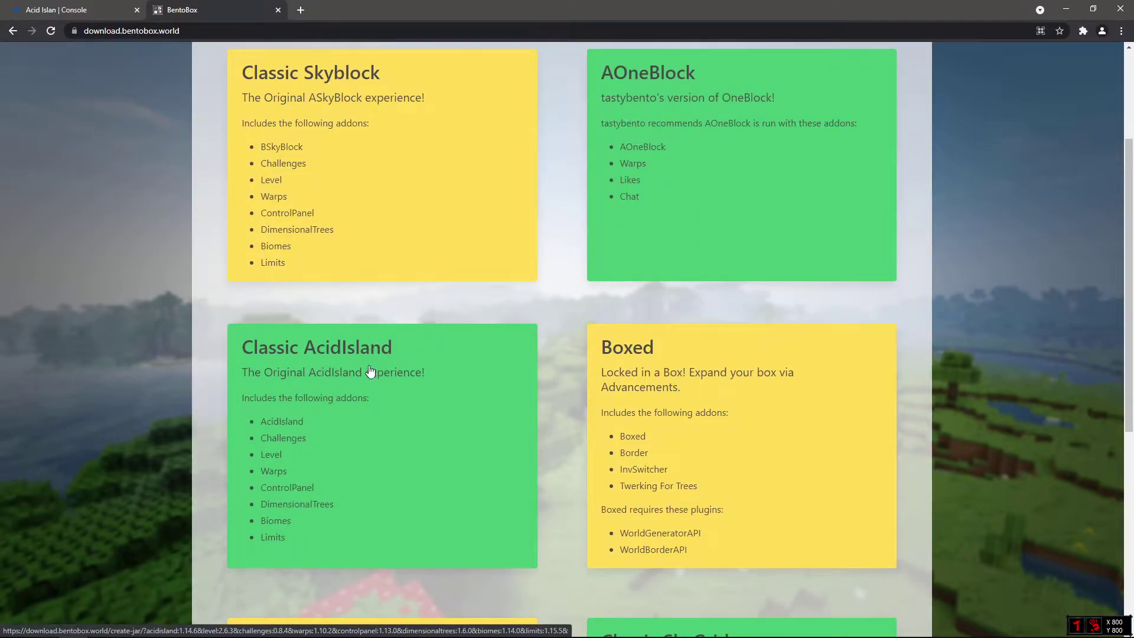
pyautogui.scroll(-3, 372, 374)
pyautogui.scroll(-2, 371, 378)
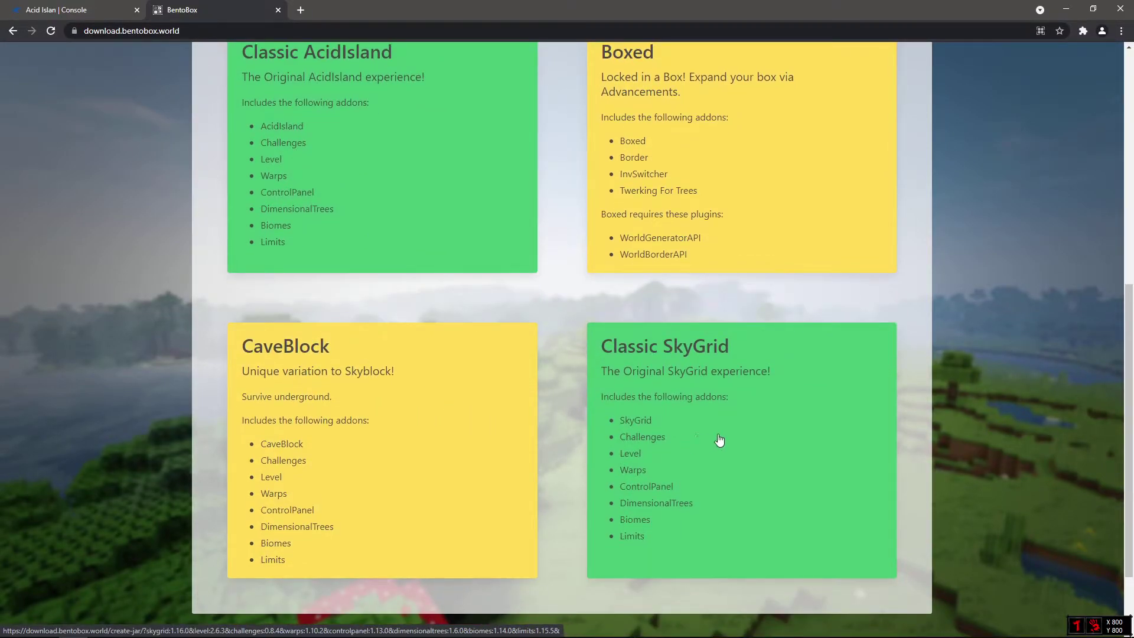
pyautogui.scroll(-2, 731, 493)
pyautogui.scroll(2, 745, 483)
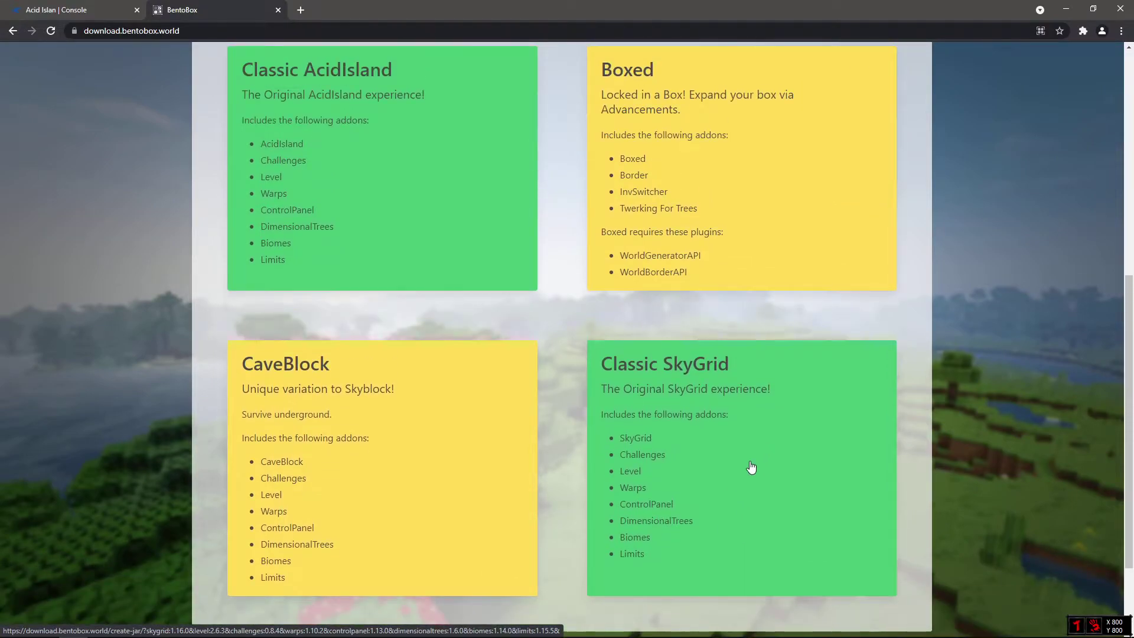
pyautogui.scroll(3, 384, 351)
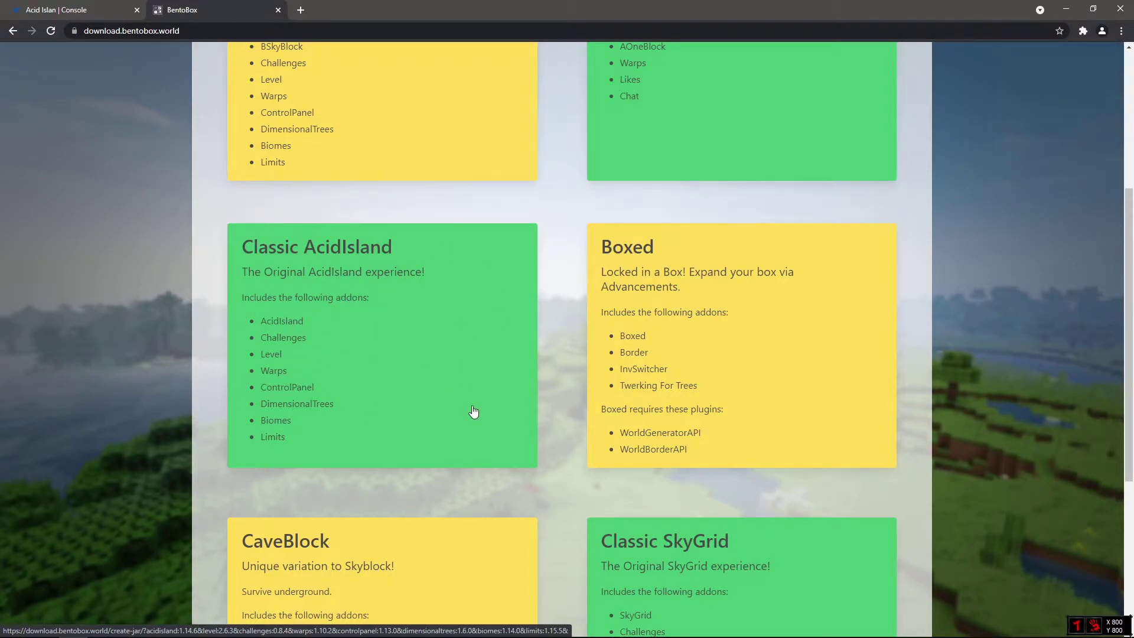
pyautogui.click(508, 286)
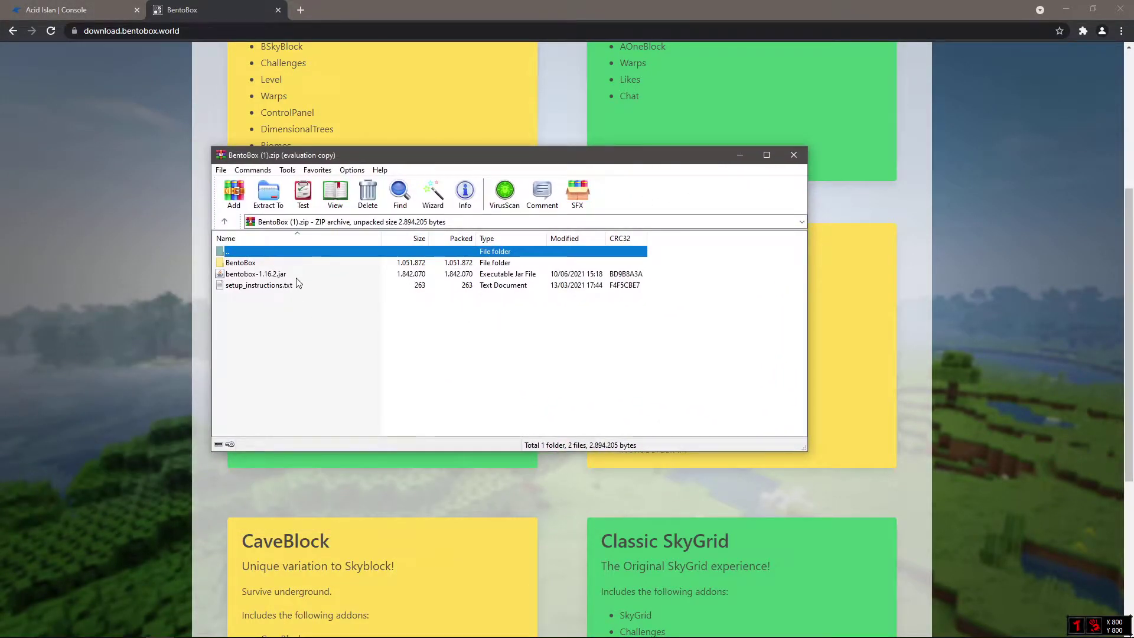
# Step: Extract the downloaded BentoBox archive into a desktop folder named "acid island" and close the archive
pyautogui.click(270, 198)
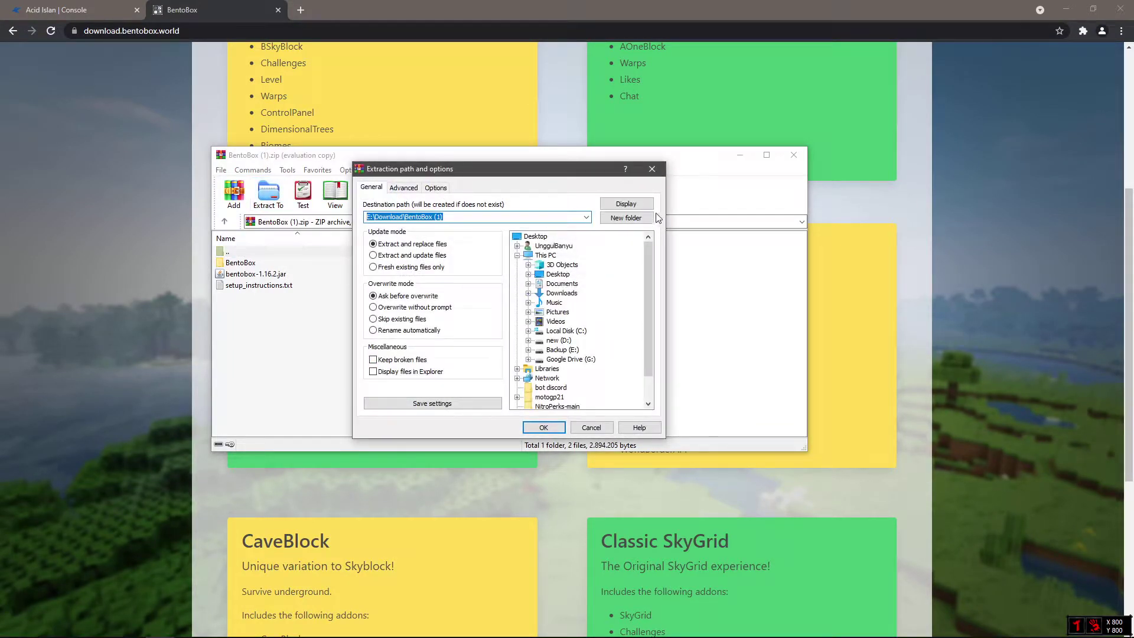
pyautogui.click(478, 216)
pyautogui.press('BackSpace')
pyautogui.press('BackSpace')
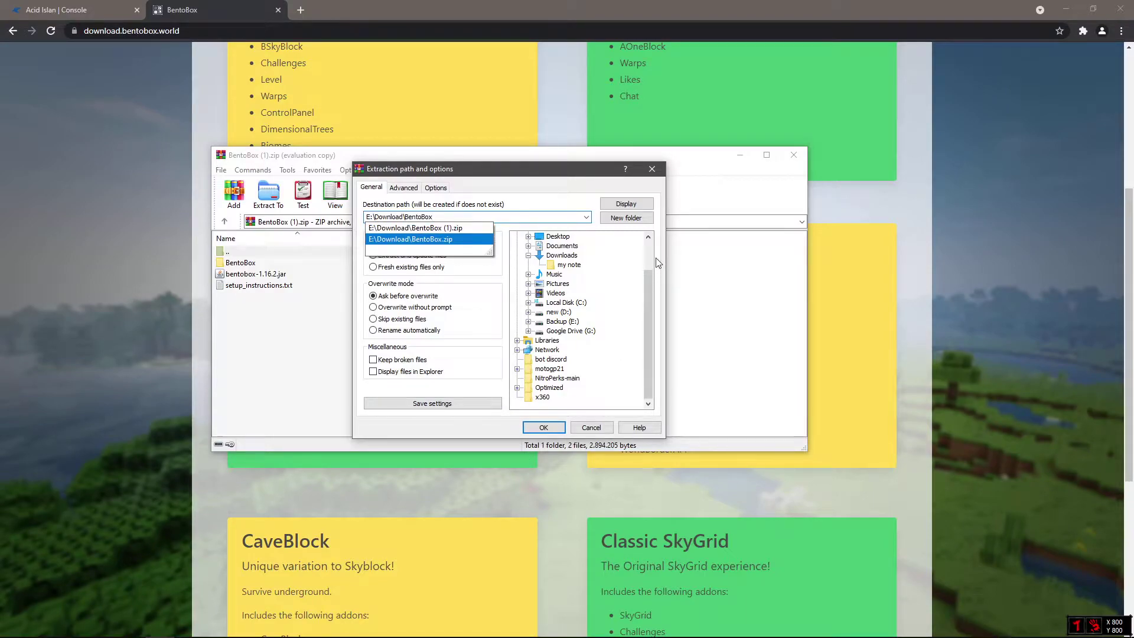
pyautogui.click(558, 237)
pyautogui.click(516, 218)
pyautogui.click(516, 218)
pyautogui.write('\\Users\\UnggulBanyu\\Desktop\\')
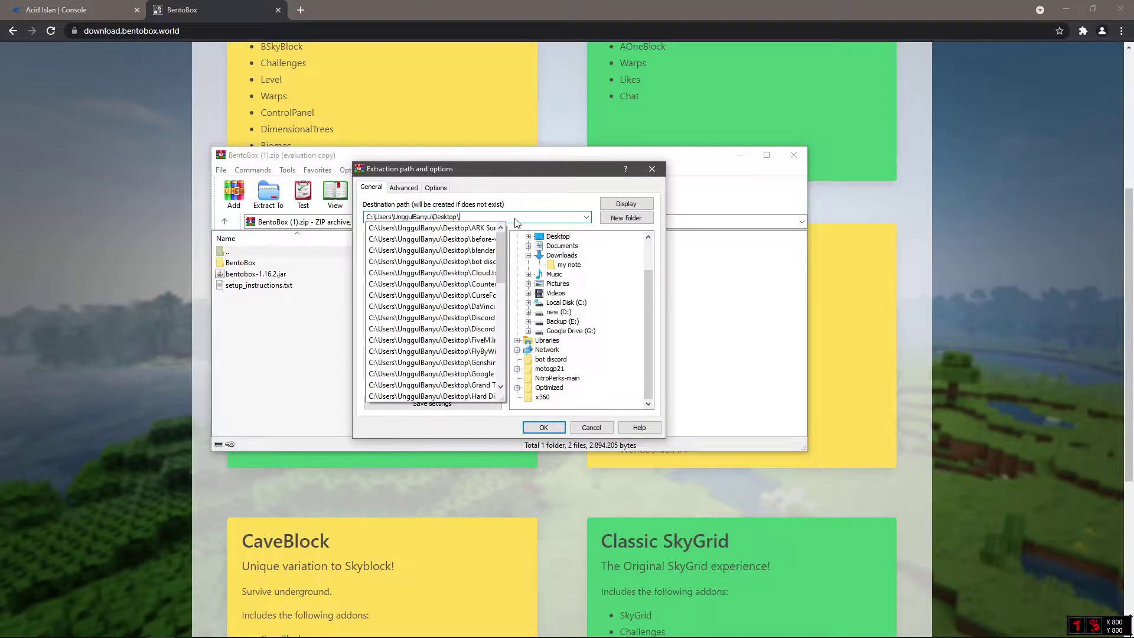
pyautogui.press('BackSpace')
pyautogui.write('\\acid')
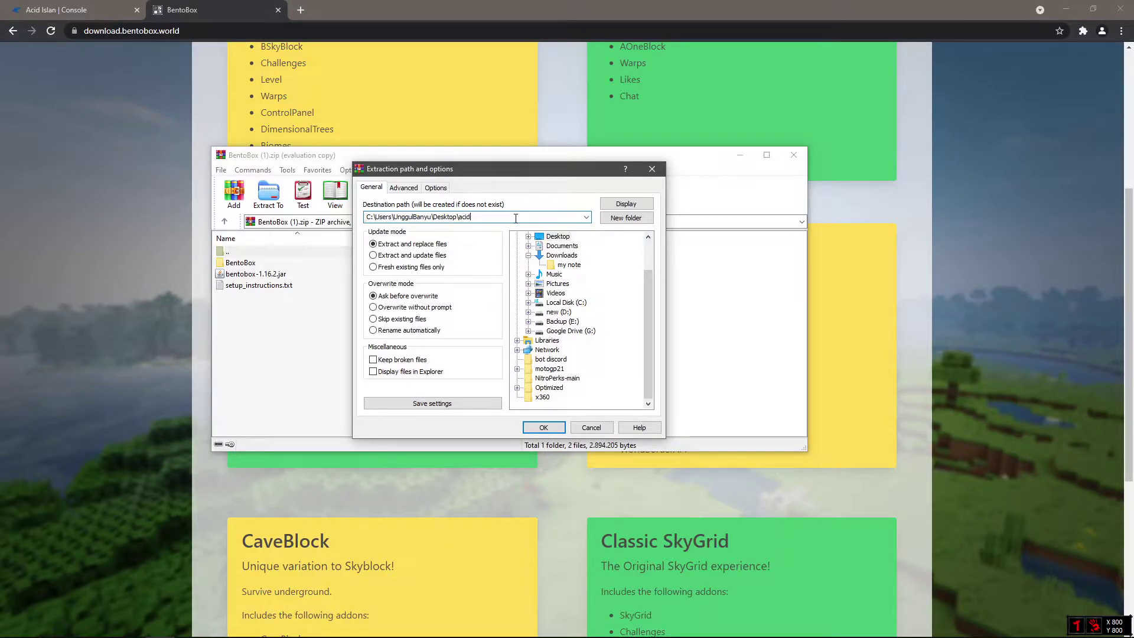
pyautogui.write(' island')
pyautogui.click(544, 428)
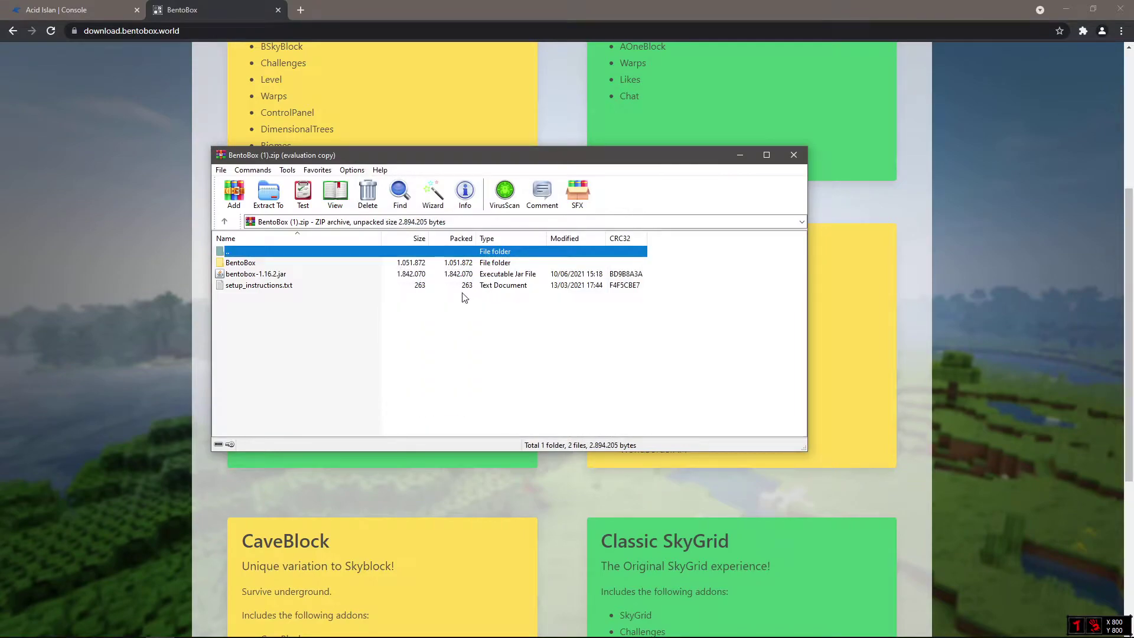
pyautogui.click(794, 155)
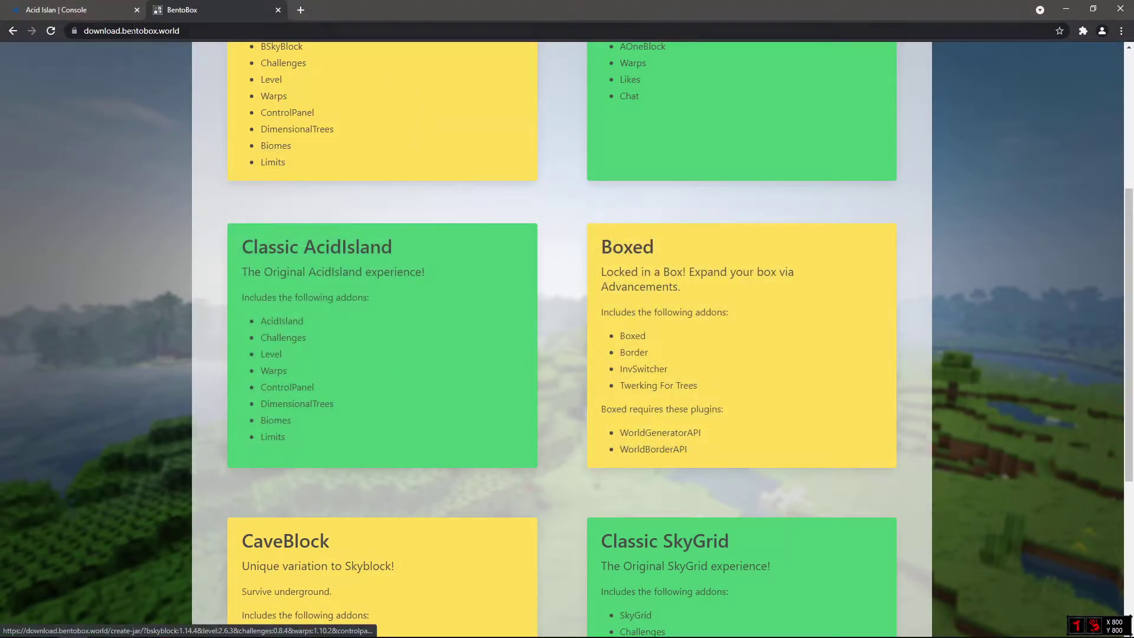
# Step: Go back to the Acid Islan server panel and open the plugins folder among the server files
pyautogui.click(75, 12)
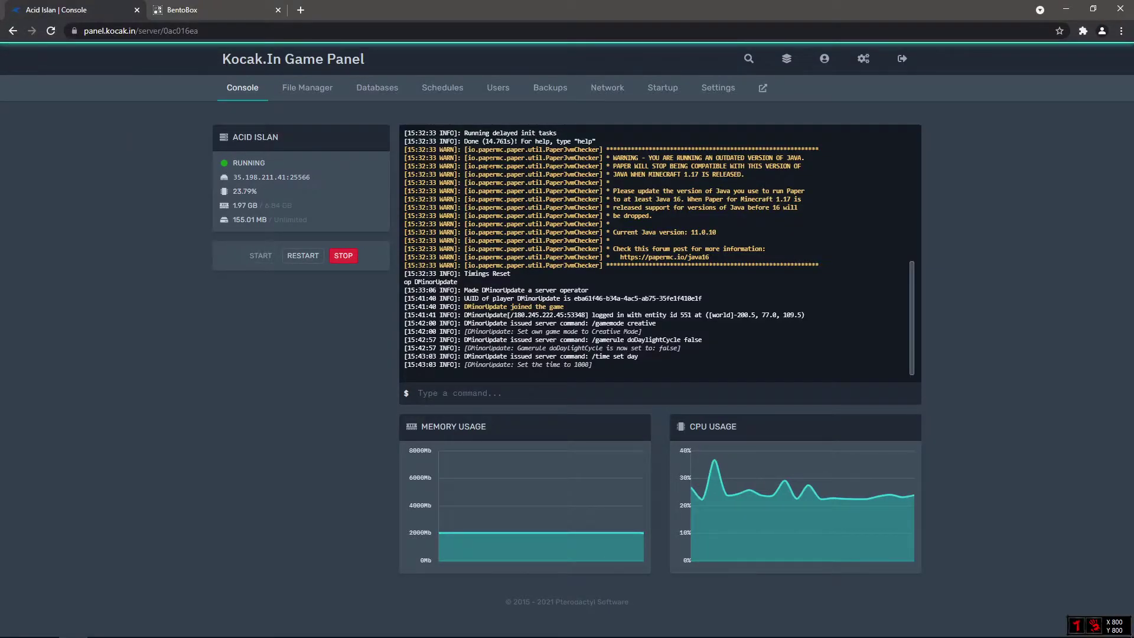
pyautogui.click(312, 93)
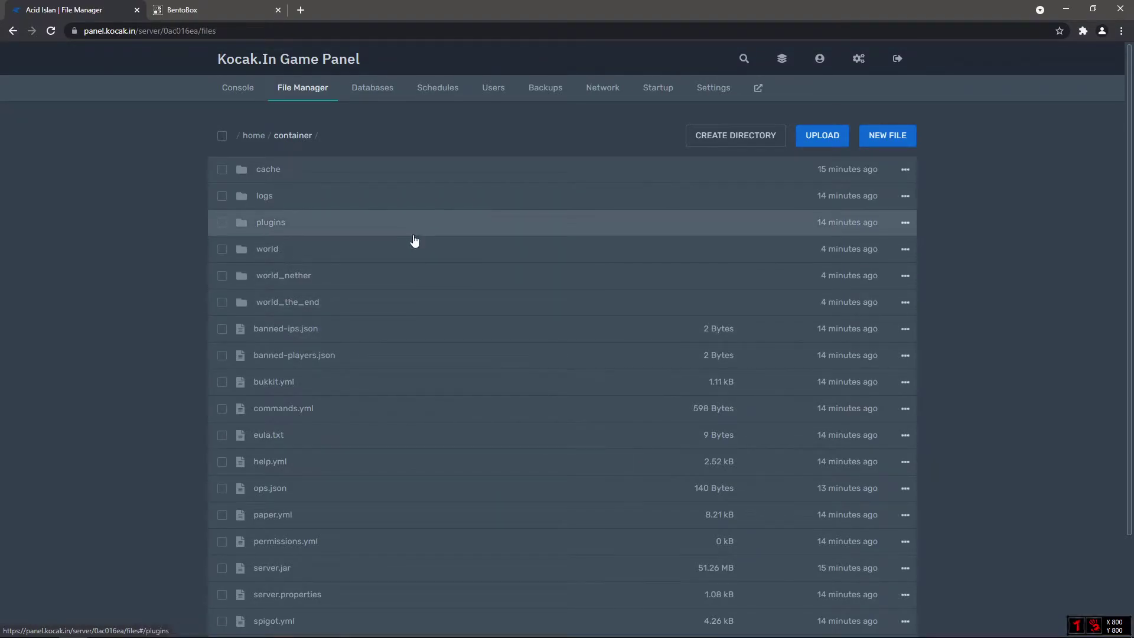
pyautogui.click(384, 225)
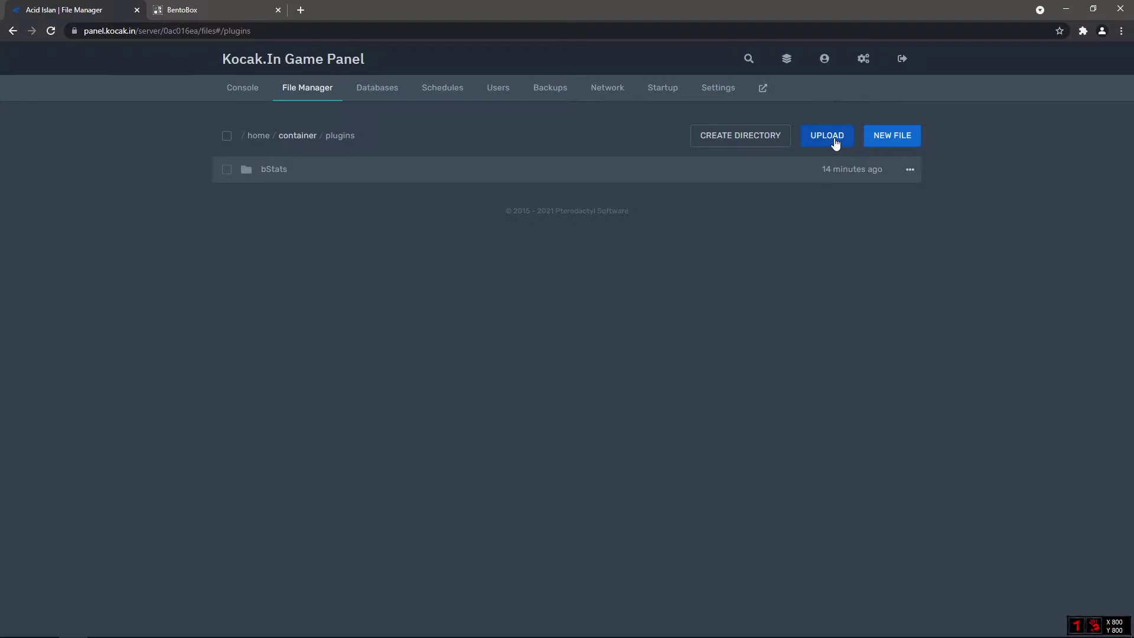
# Step: Upload the bentobox-1.16.2 jar from the desktop's "acid island" folder into the server's plugins folder
pyautogui.click(834, 145)
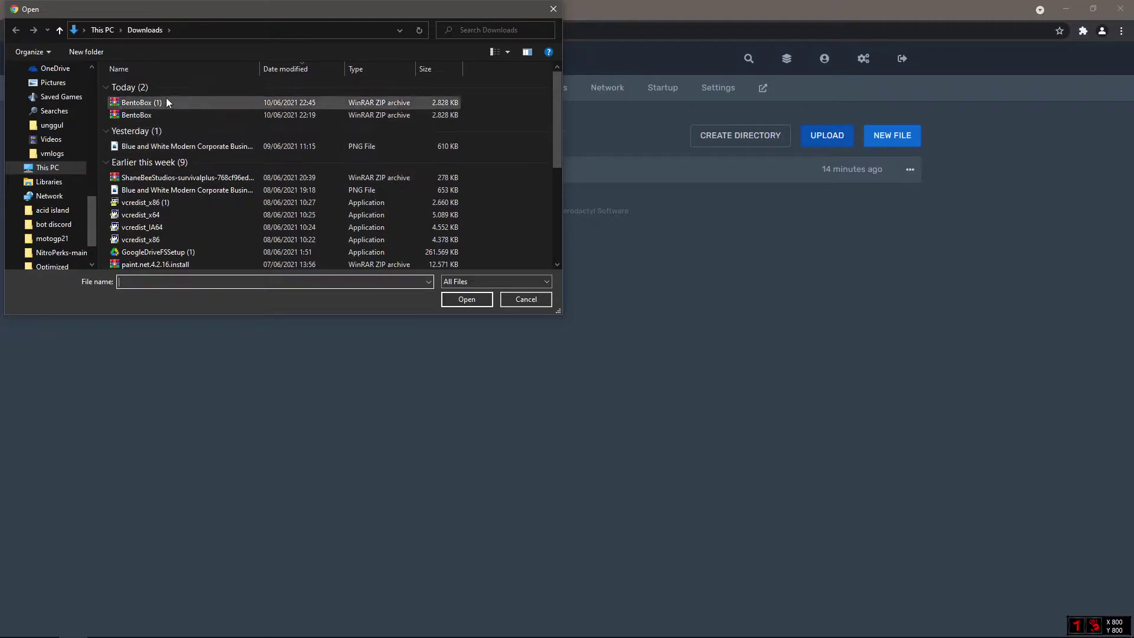
pyautogui.scroll(5, 92, 82)
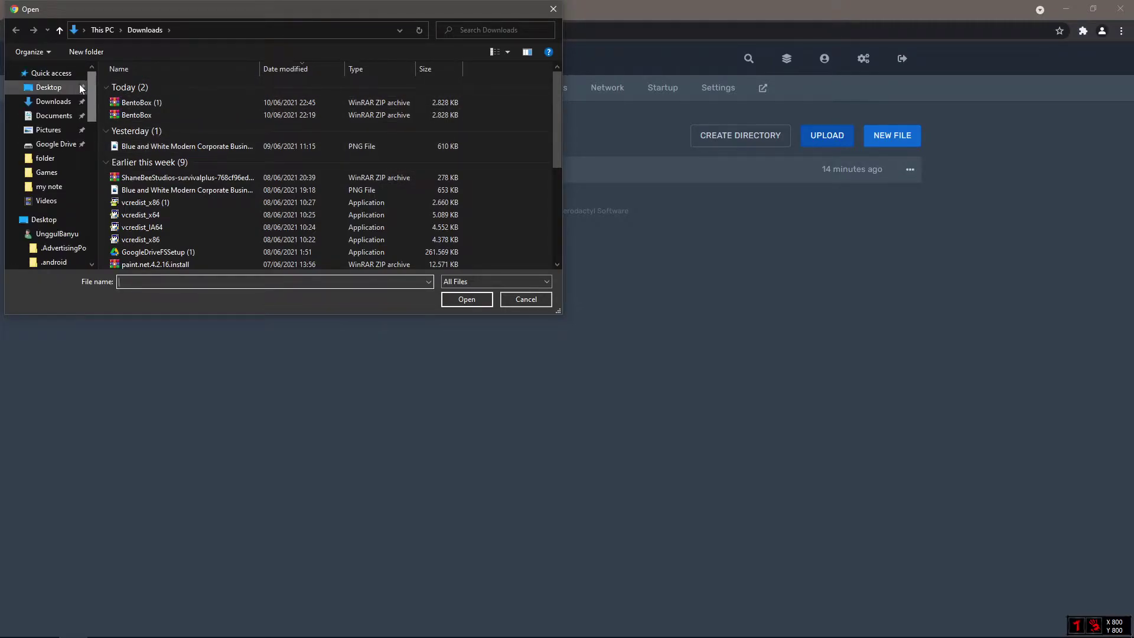
pyautogui.click(48, 87)
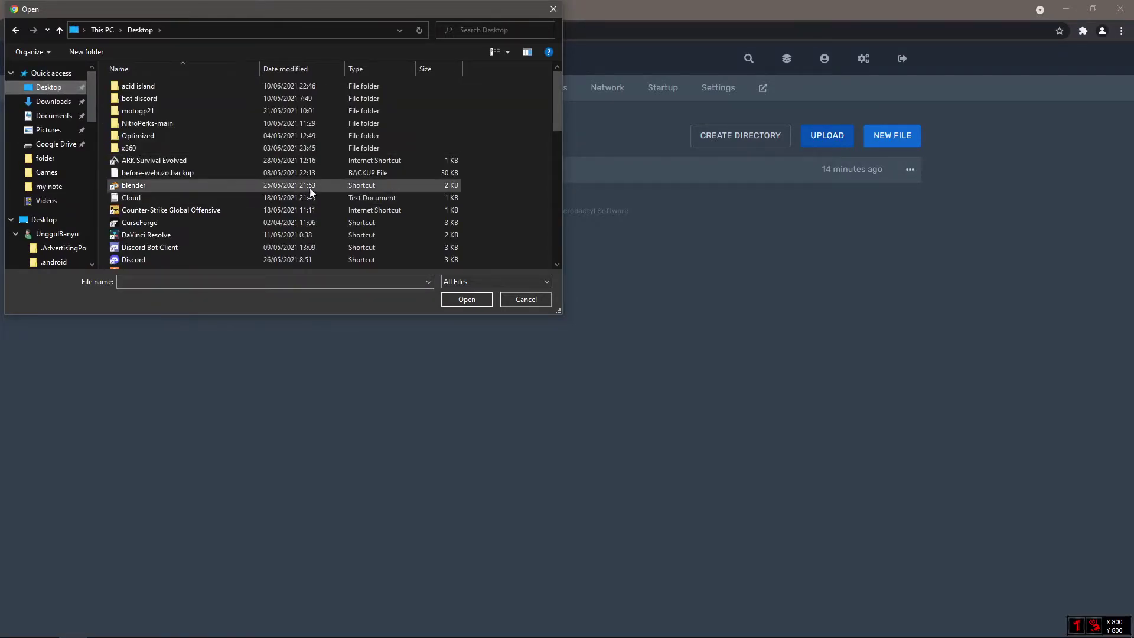
pyautogui.doubleClick(189, 86)
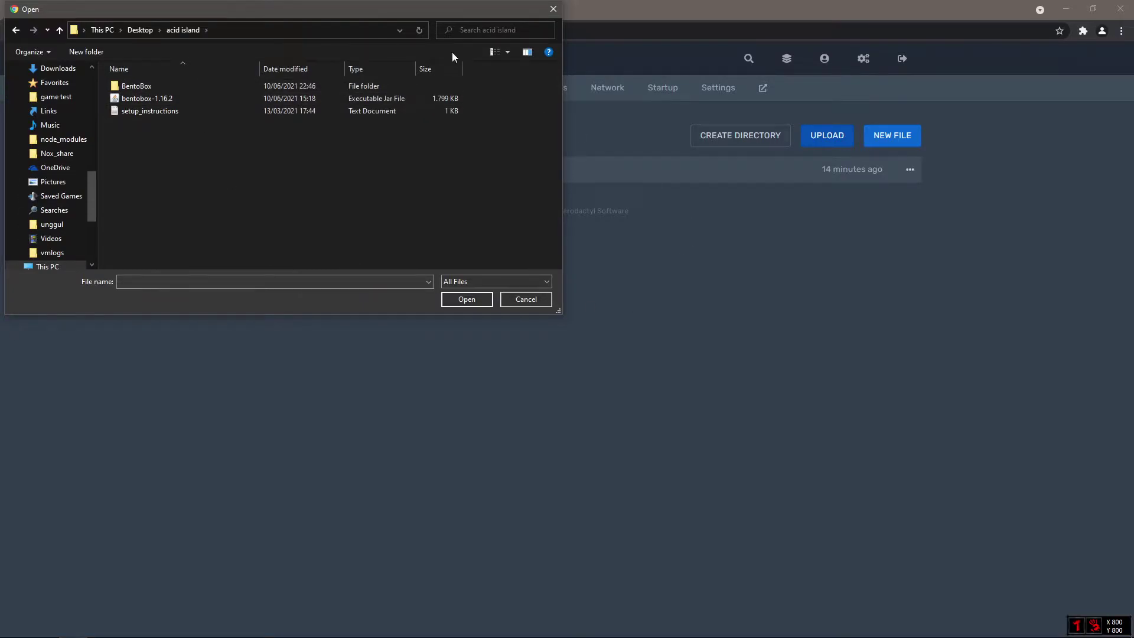
pyautogui.moveTo(368, 10); pyautogui.dragTo(671, 310)
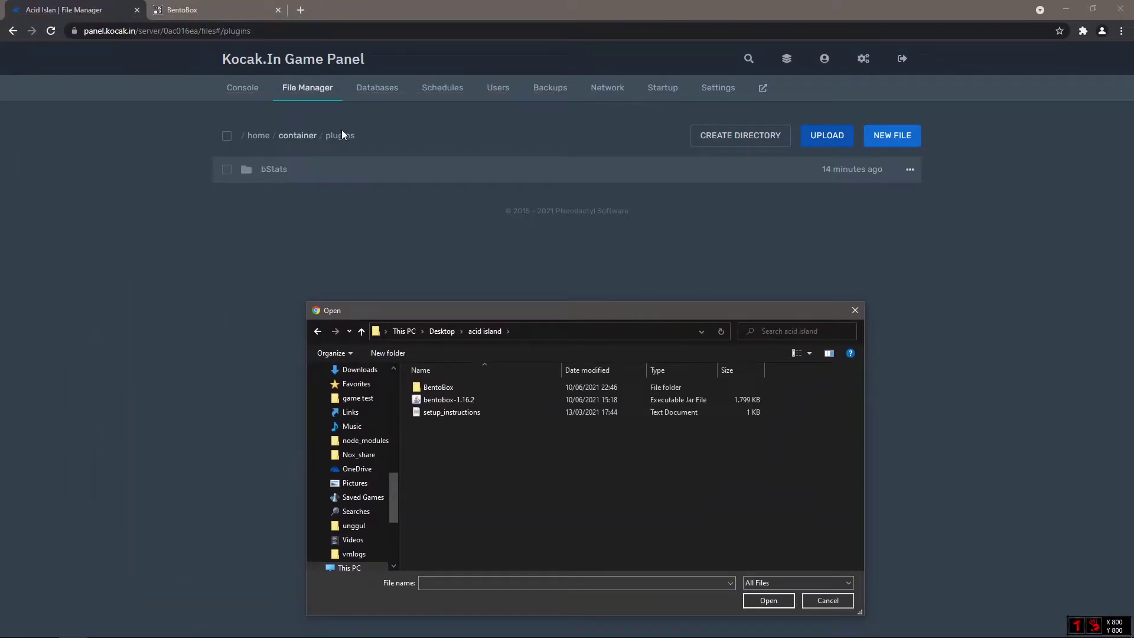
pyautogui.click(440, 402)
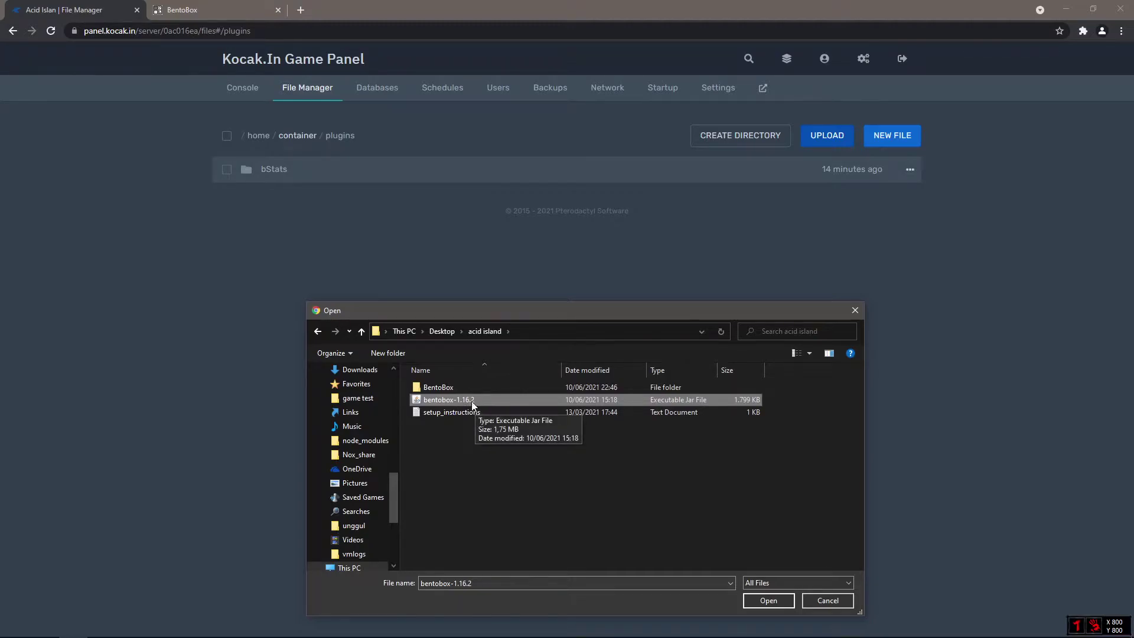
pyautogui.click(431, 385)
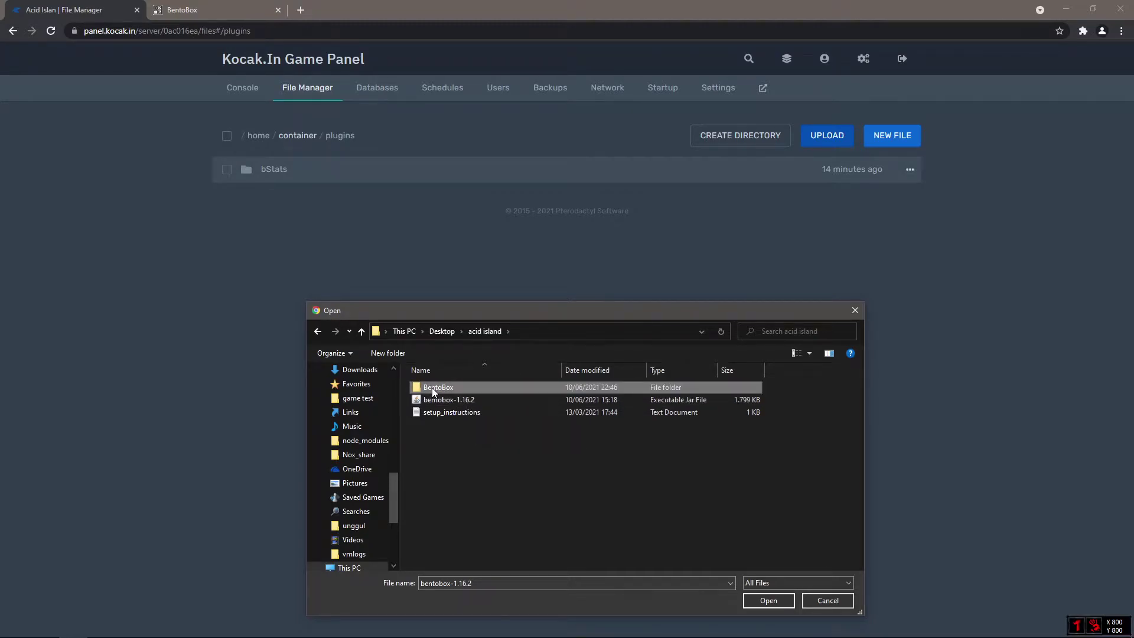
pyautogui.click(463, 399)
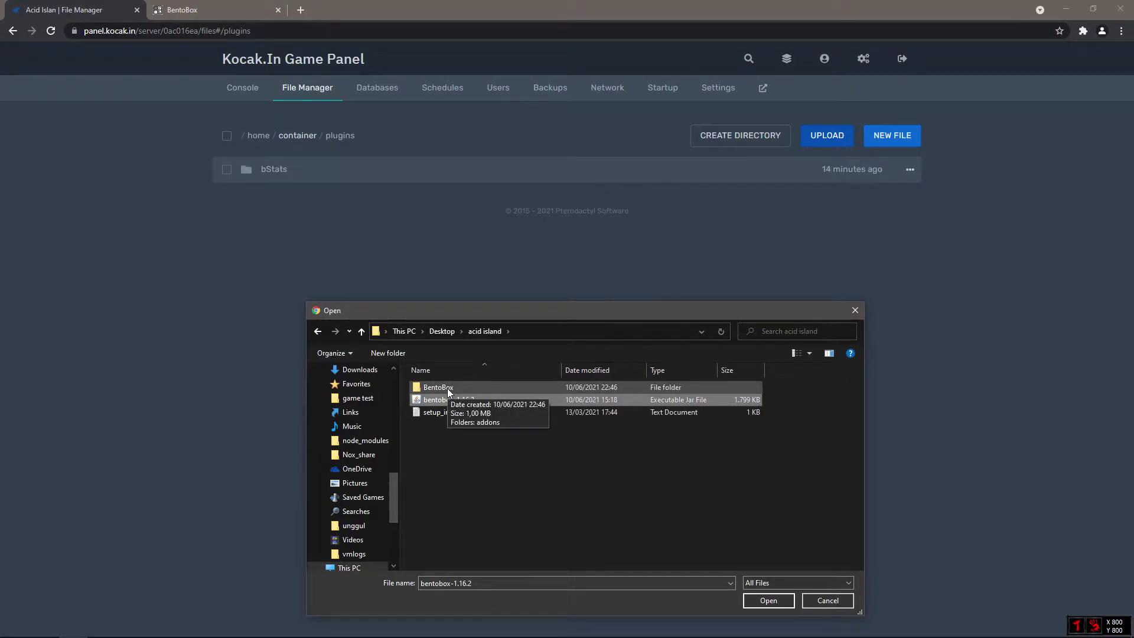
pyautogui.click(769, 601)
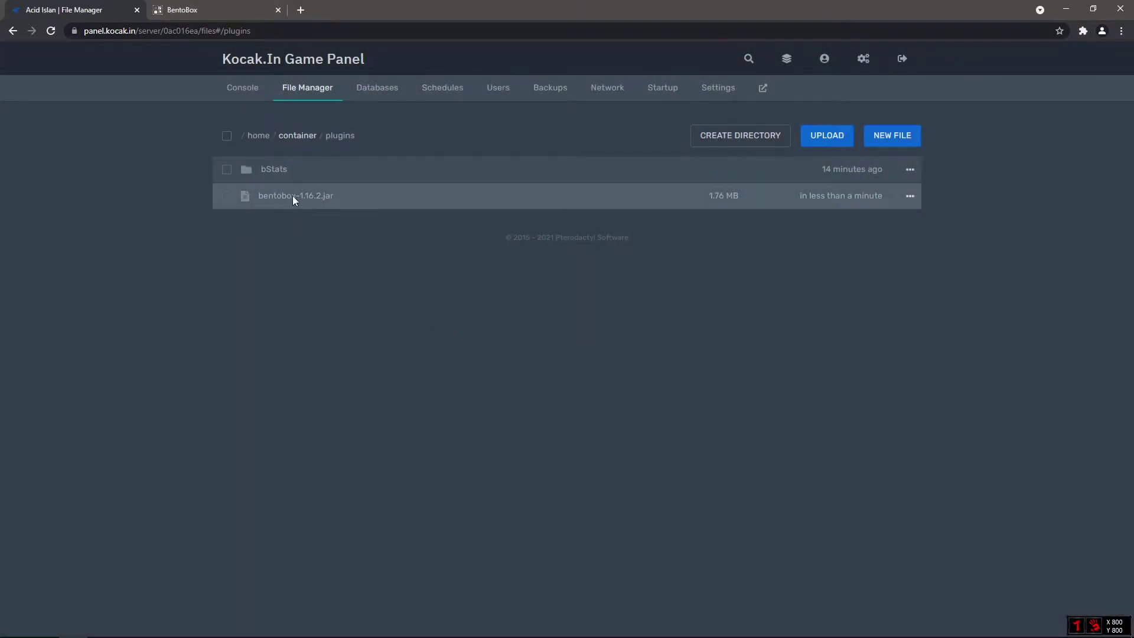
pyautogui.click(843, 145)
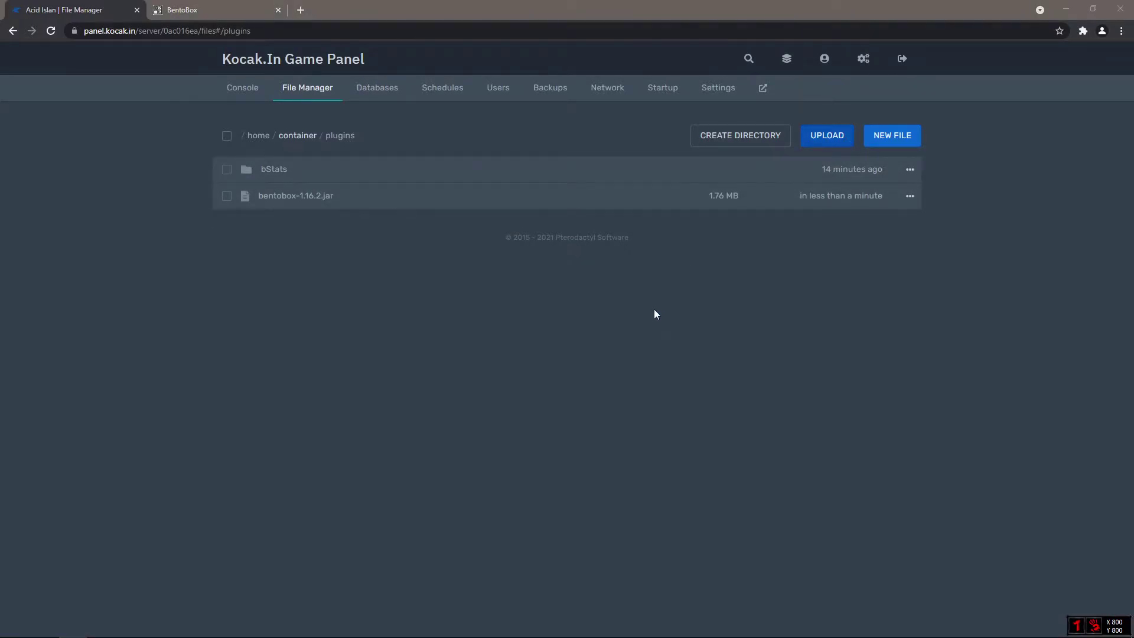
pyautogui.click(431, 388)
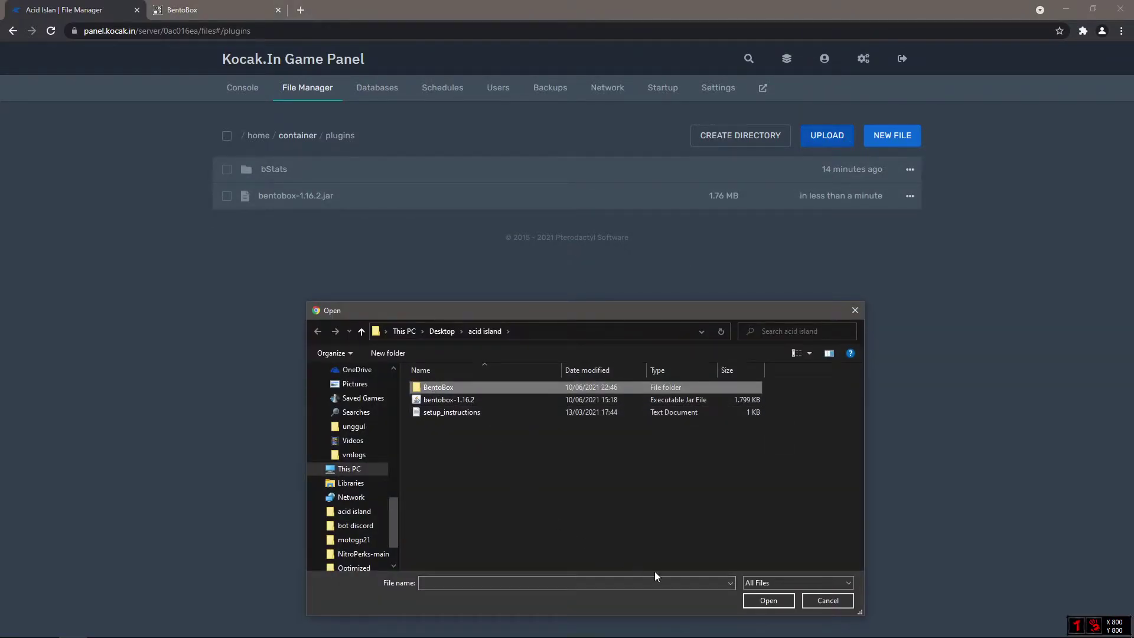
pyautogui.click(768, 600)
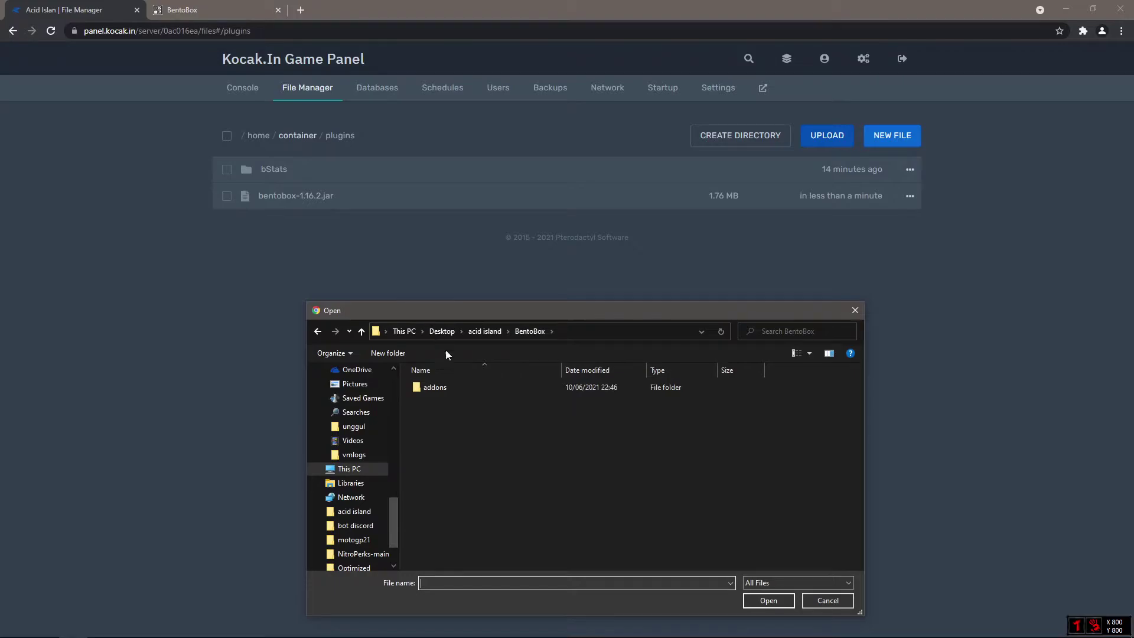
pyautogui.click(438, 389)
pyautogui.click(767, 602)
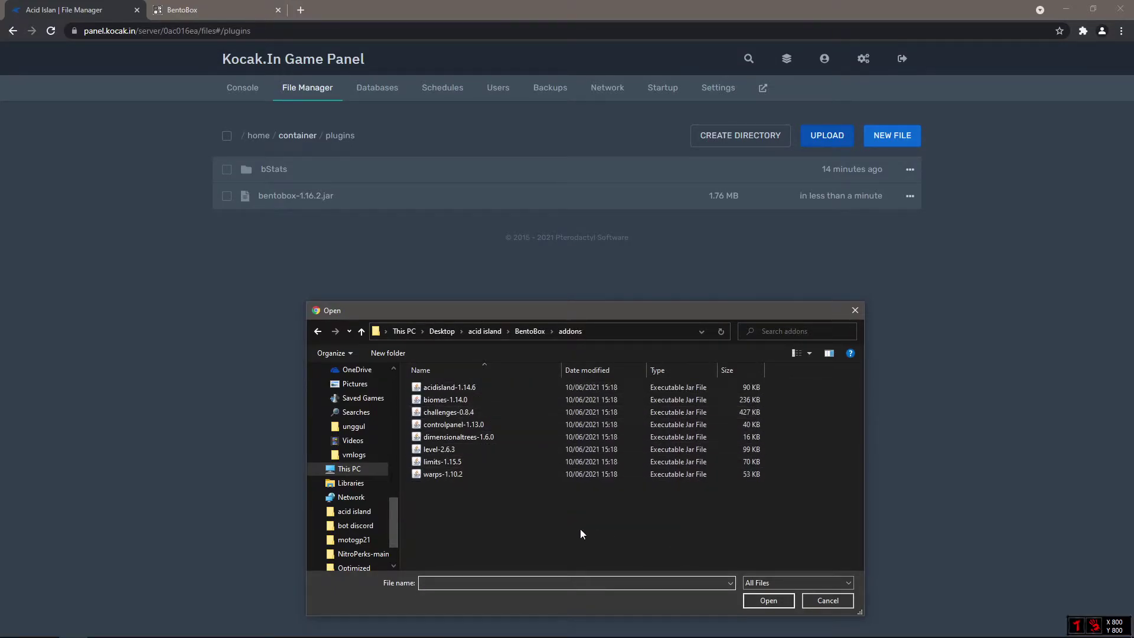
pyautogui.click(839, 605)
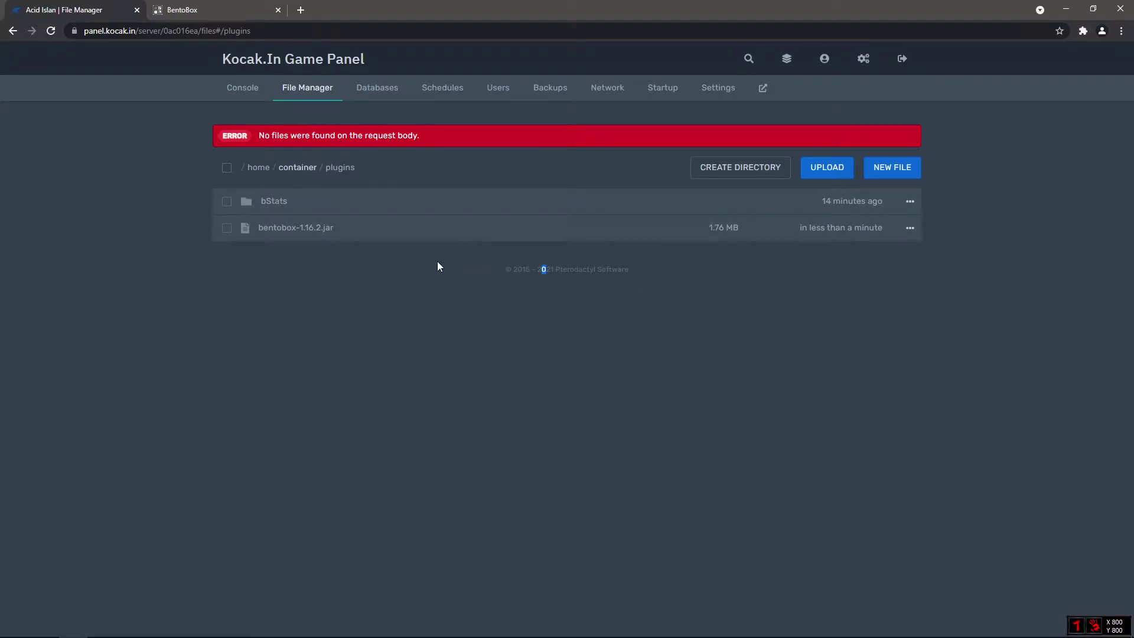
# Step: Create a directory named "bentobox" inside the plugins folder
pyautogui.click(708, 171)
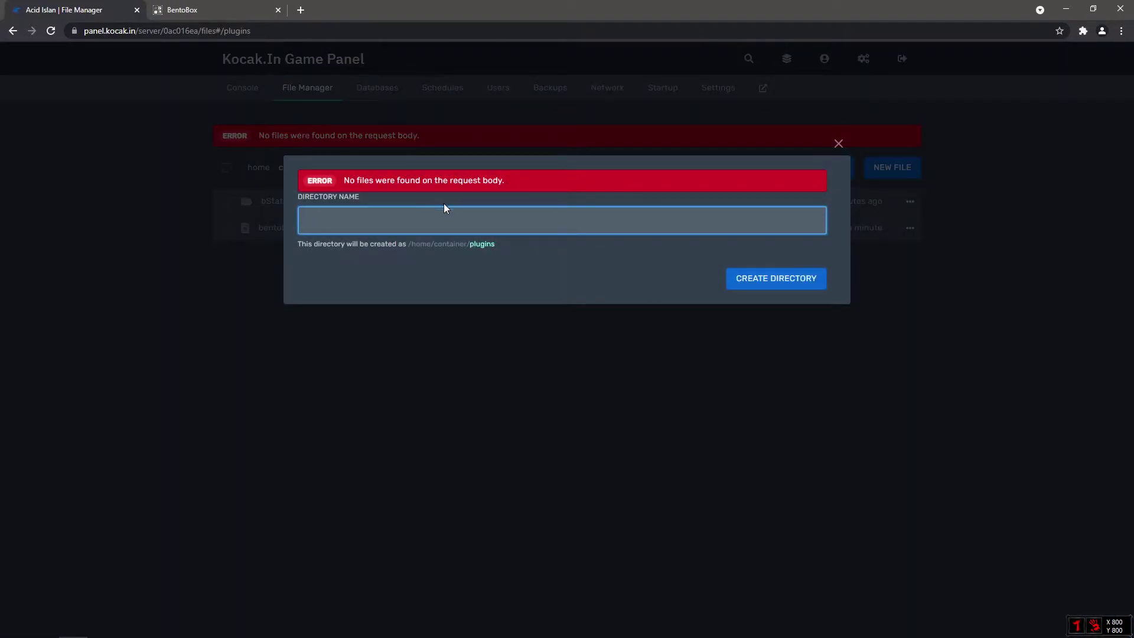
pyautogui.write('bentobox')
pyautogui.click(760, 286)
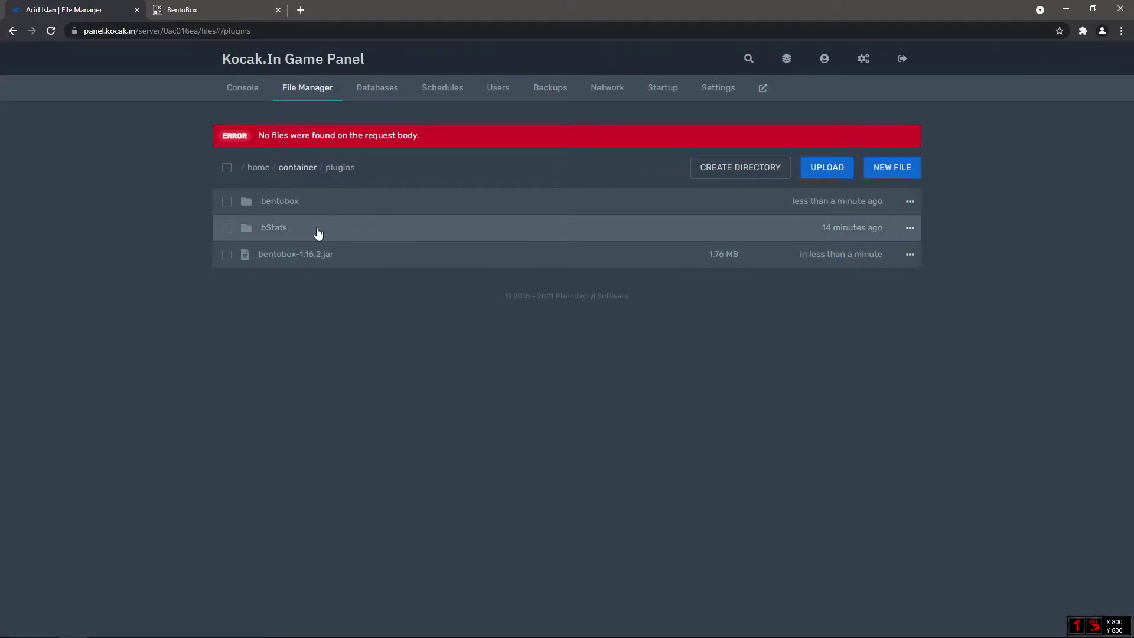
# Step: Open the server's bentobox folder and enter "plugins" as the name for a new directory
pyautogui.click(288, 205)
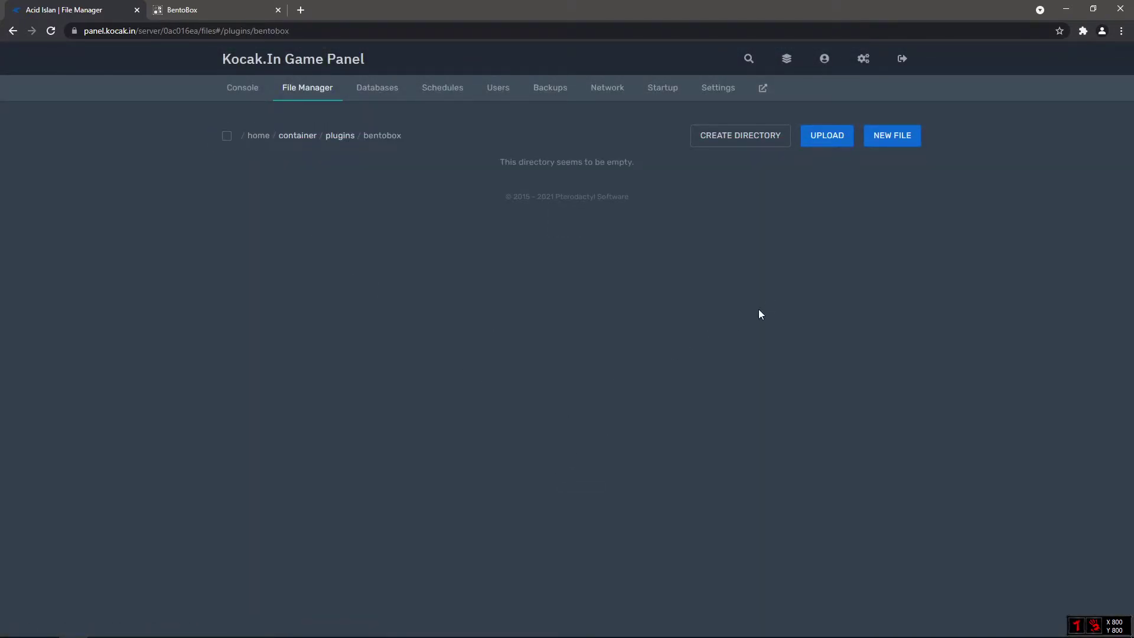
pyautogui.click(752, 135)
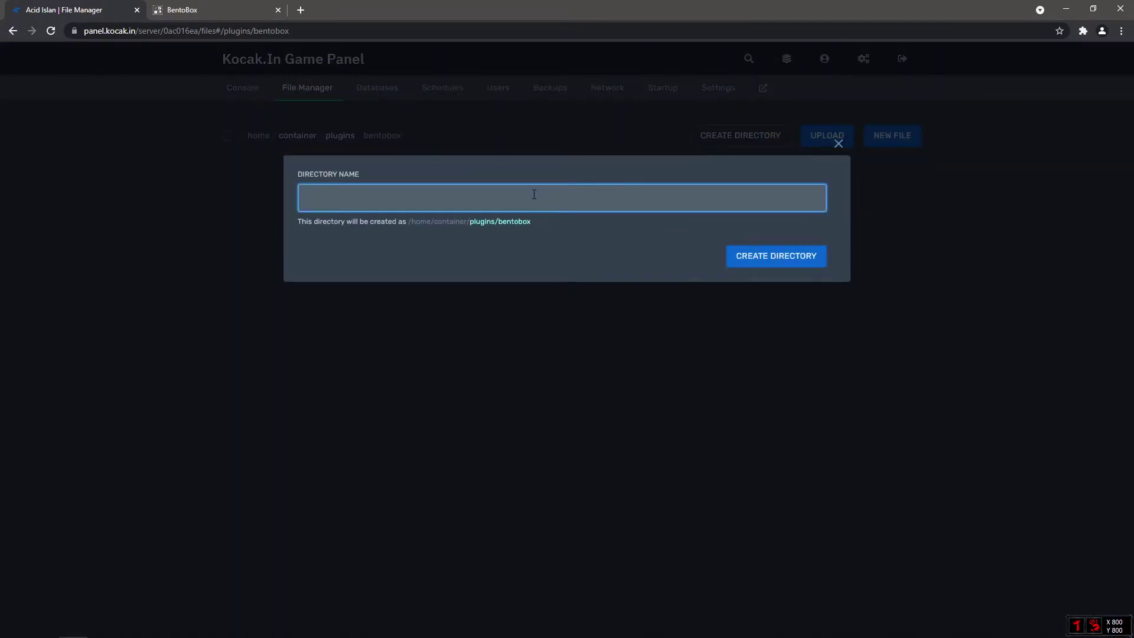
pyautogui.write('plu')
pyautogui.moveTo(291, 632)
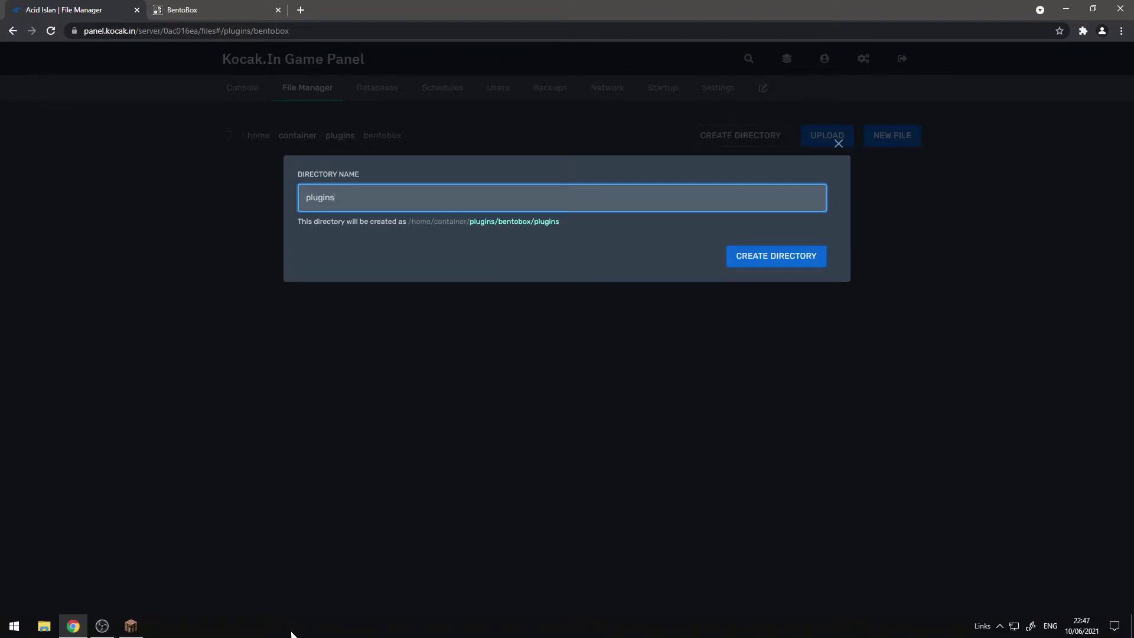
# Step: Check which subfolder the extracted BentoBox folder contains inside the desktop's "acid island" folder
pyautogui.click(47, 630)
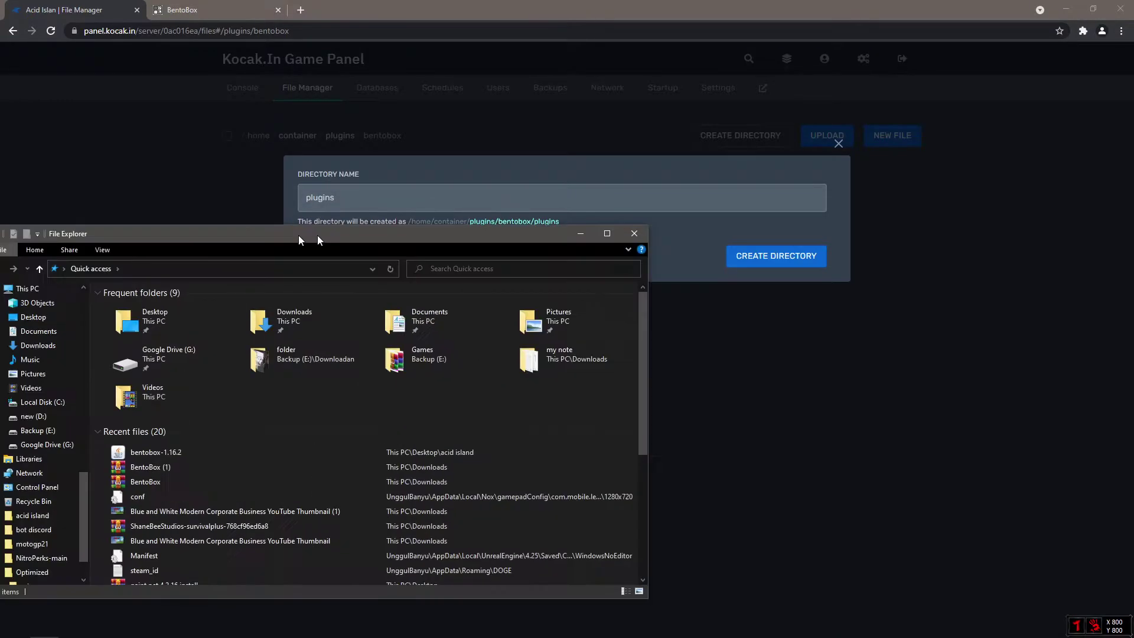
pyautogui.moveTo(299, 235); pyautogui.dragTo(413, 147)
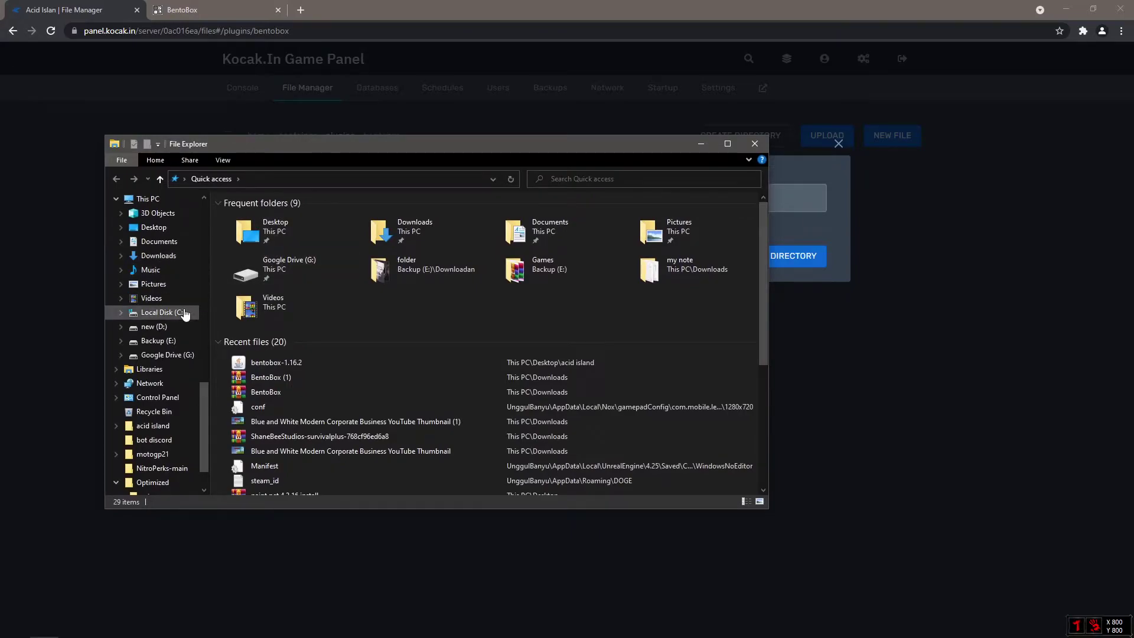
pyautogui.click(156, 213)
pyautogui.click(159, 228)
pyautogui.doubleClick(256, 217)
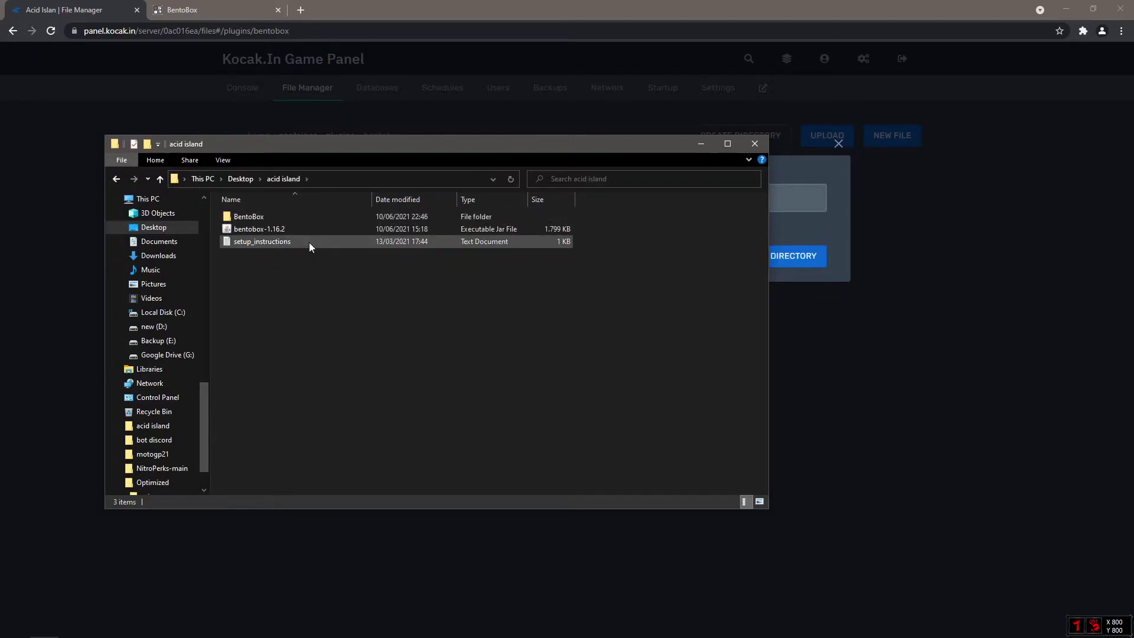
pyautogui.doubleClick(266, 216)
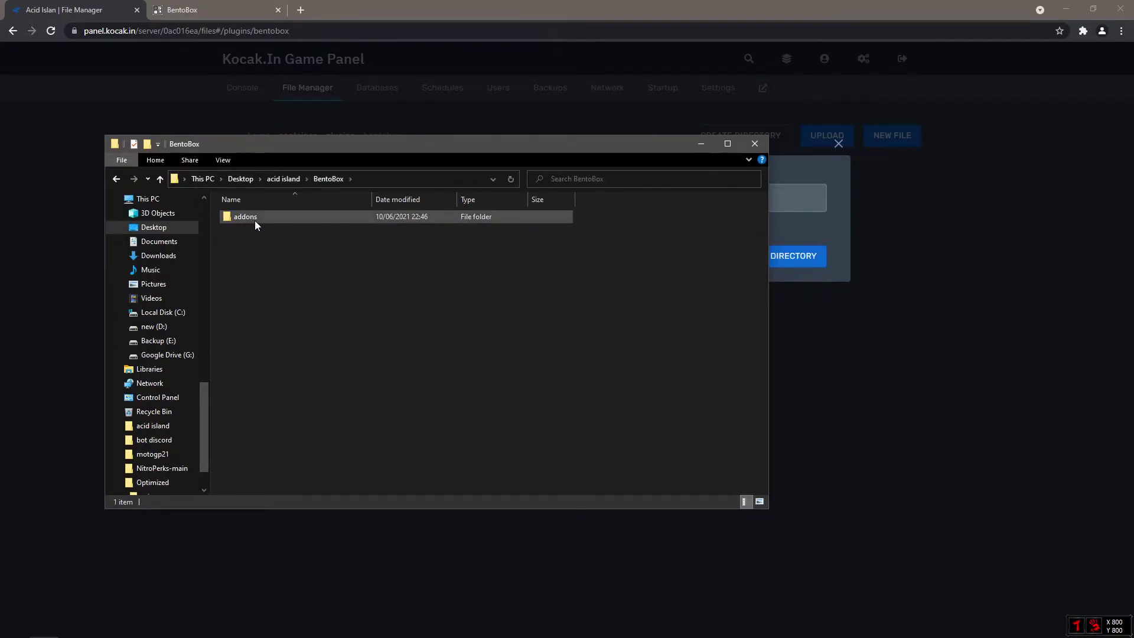
pyautogui.moveTo(408, 153); pyautogui.dragTo(462, 308)
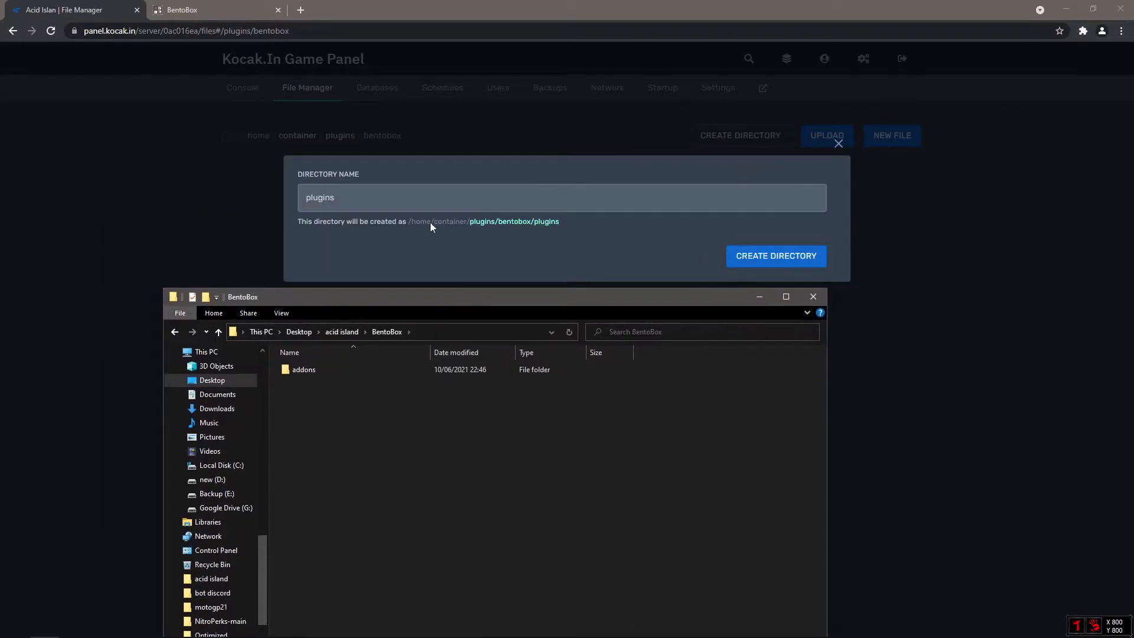
# Step: Change the new directory's name to "addons", create it inside the bentobox folder and open it
pyautogui.click(403, 202)
pyautogui.write('addons')
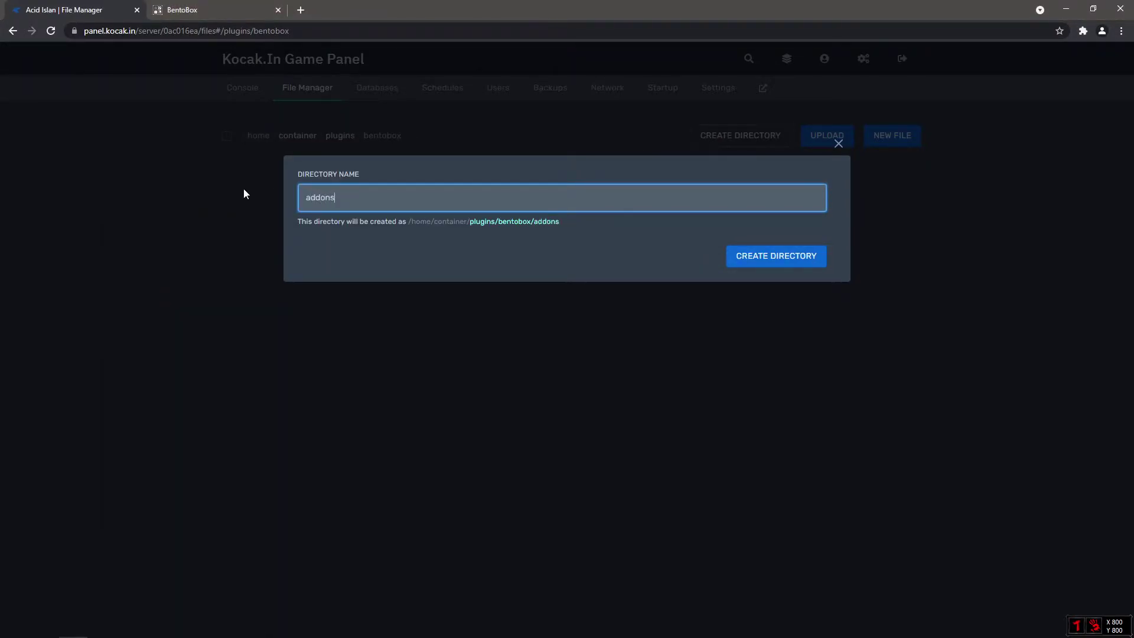
pyautogui.click(762, 256)
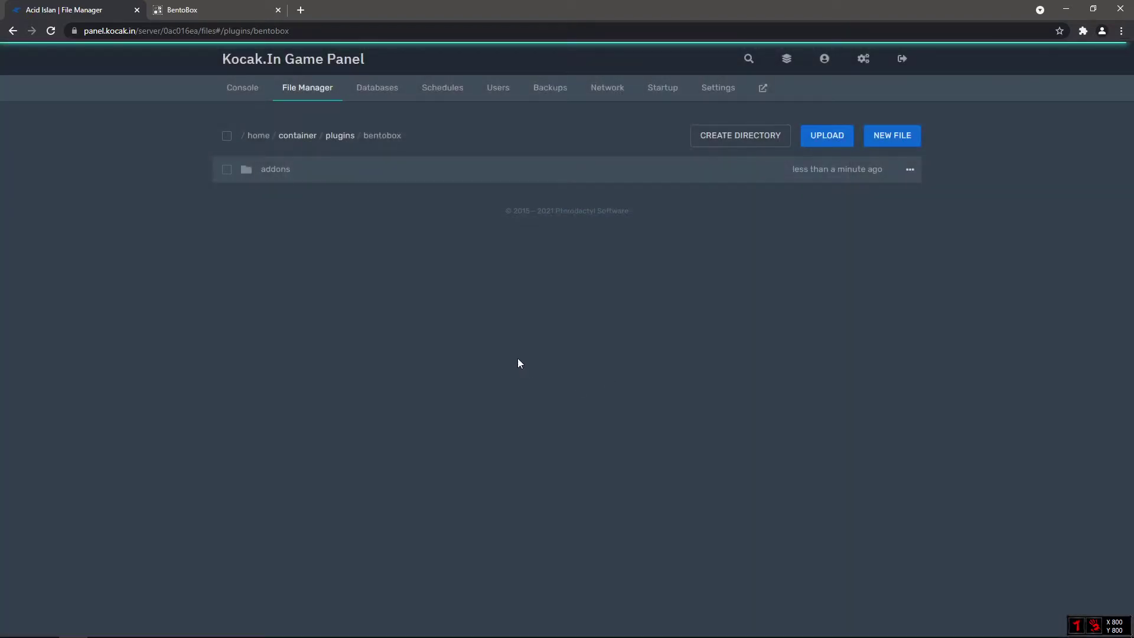
pyautogui.click(273, 170)
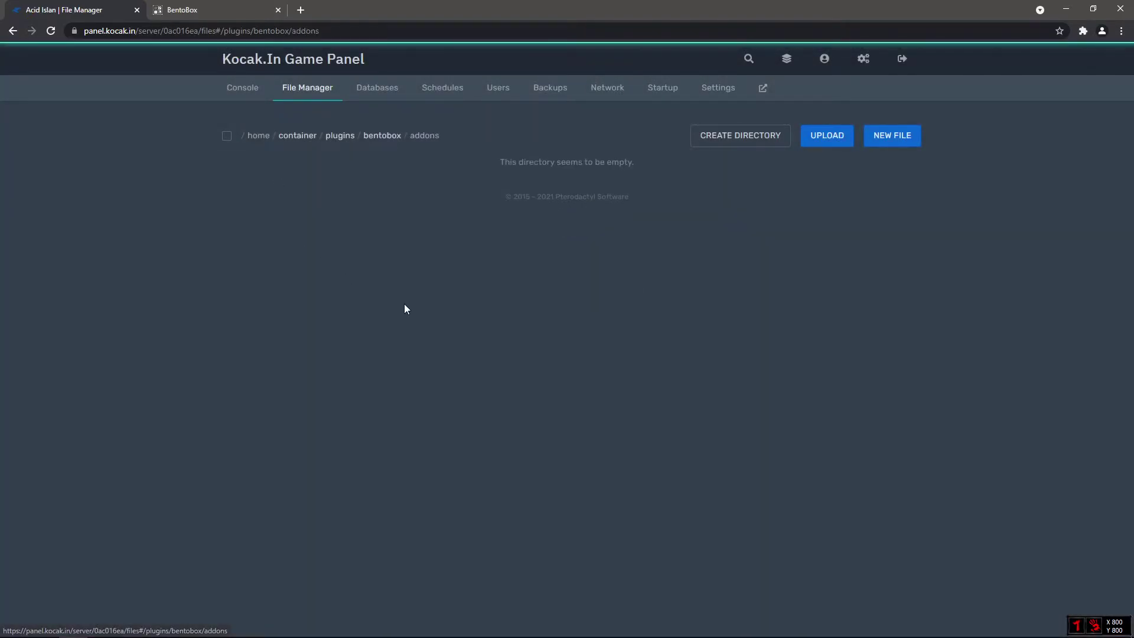
pyautogui.click(827, 138)
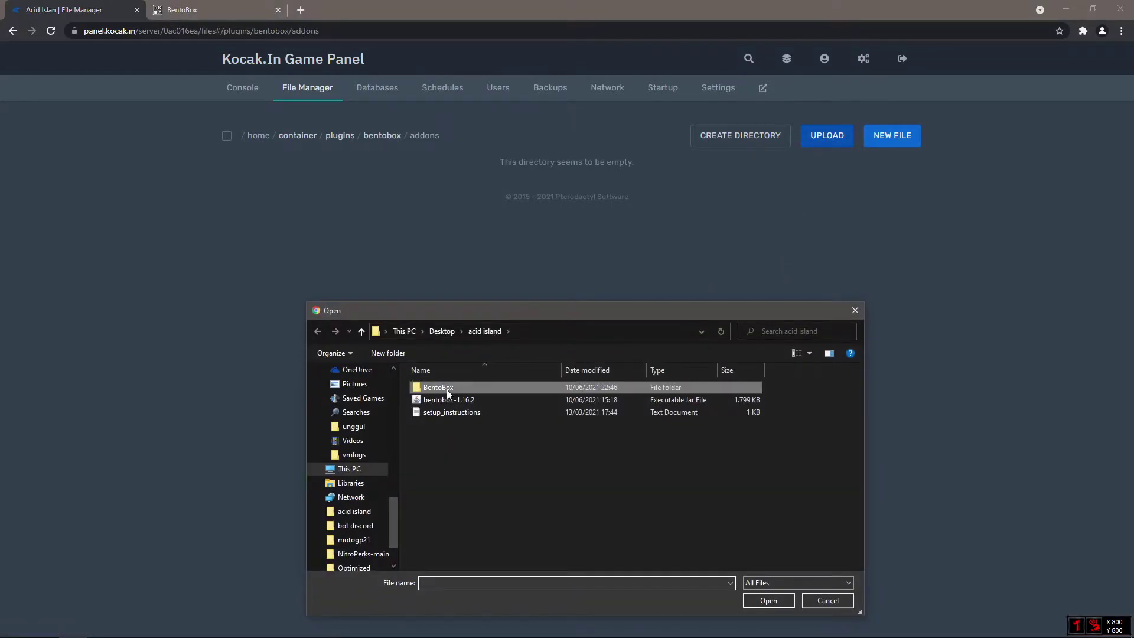
pyautogui.doubleClick(447, 389)
pyautogui.doubleClick(458, 392)
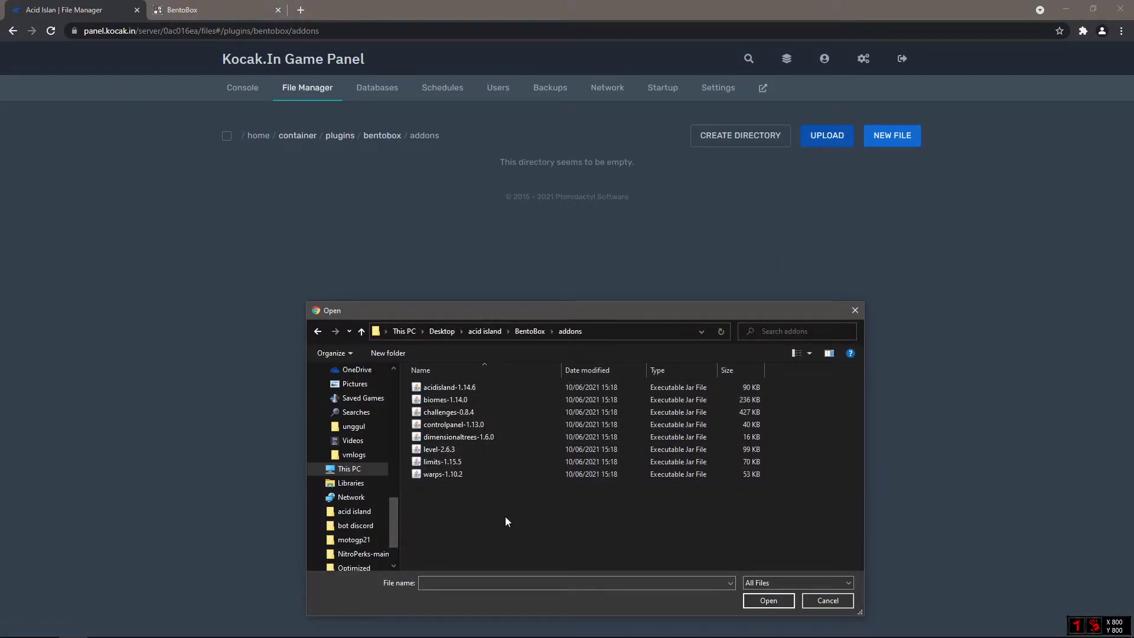
pyautogui.click(443, 392)
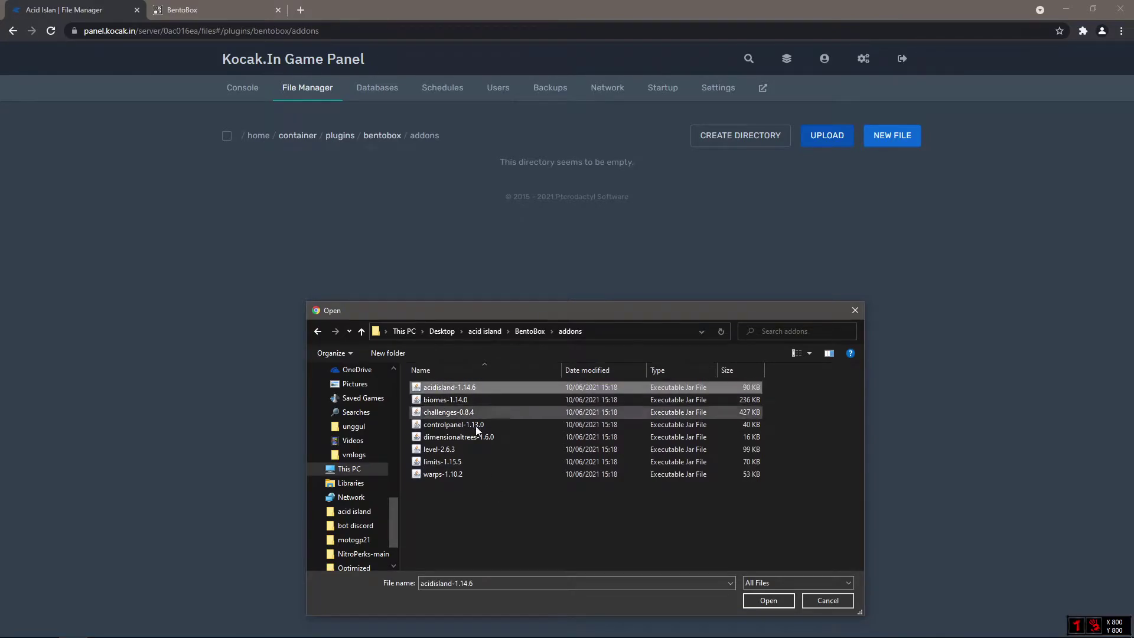
pyautogui.click(448, 399)
pyautogui.click(454, 420)
pyautogui.click(449, 389)
pyautogui.click(515, 506)
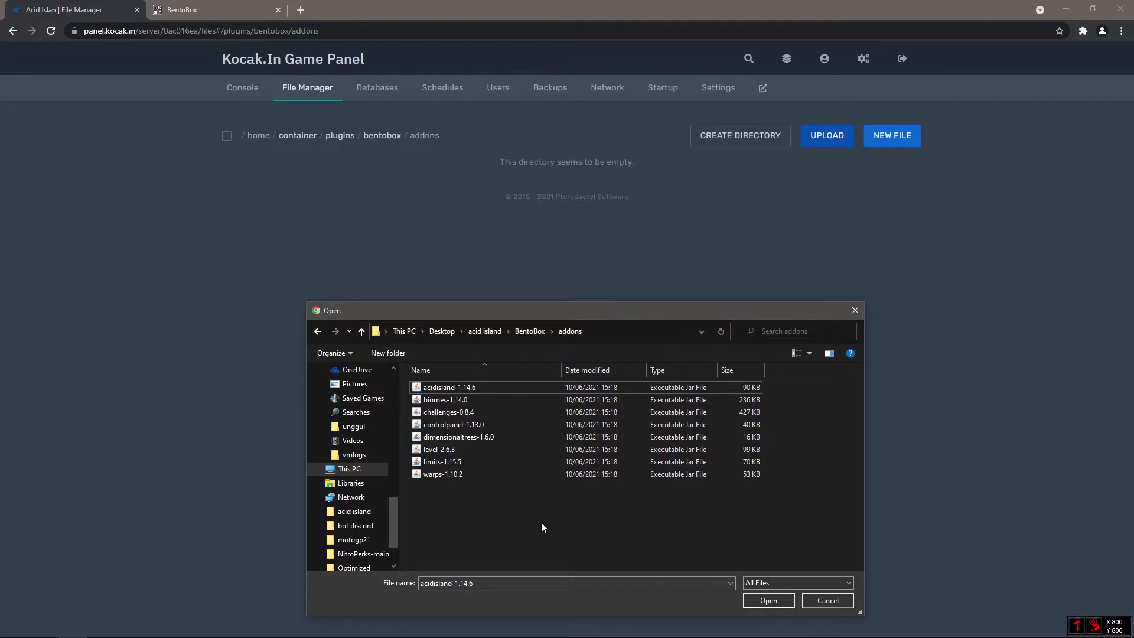
pyautogui.click(817, 604)
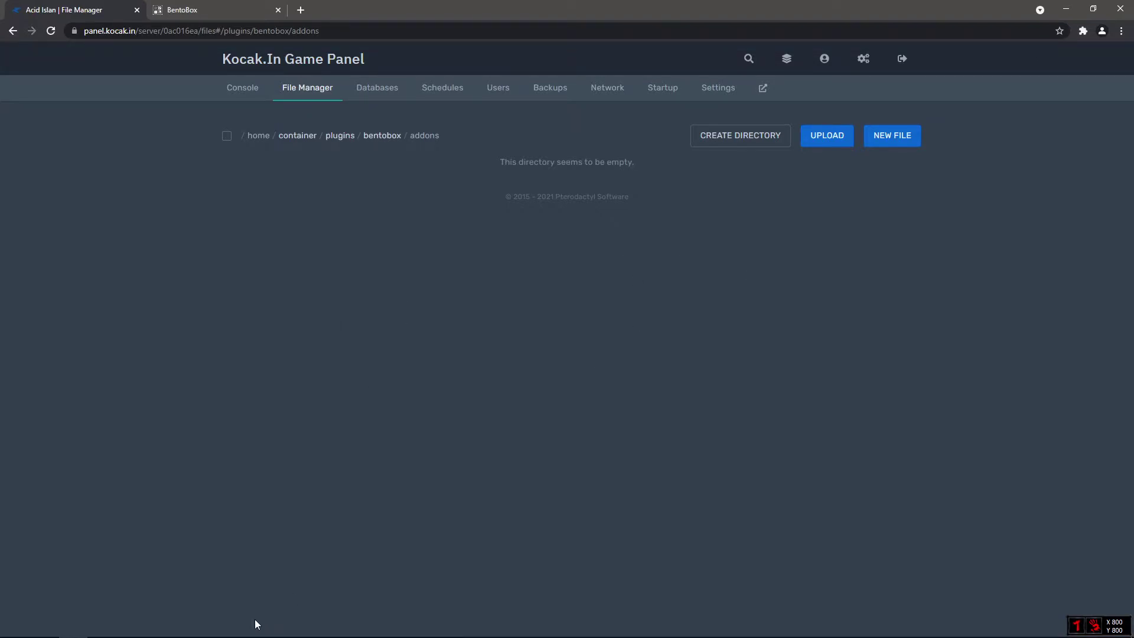
# Step: Upload all the addon jars from the desktop's BentoBox addons folder into the server's bentobox/addons folder
pyautogui.click(44, 626)
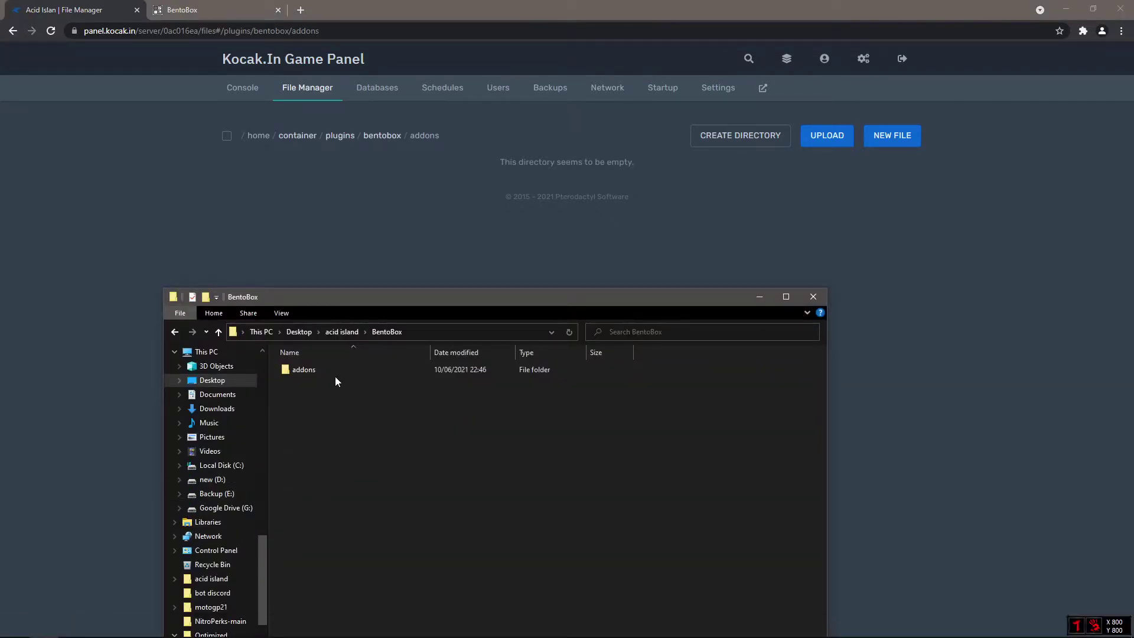
pyautogui.doubleClick(294, 372)
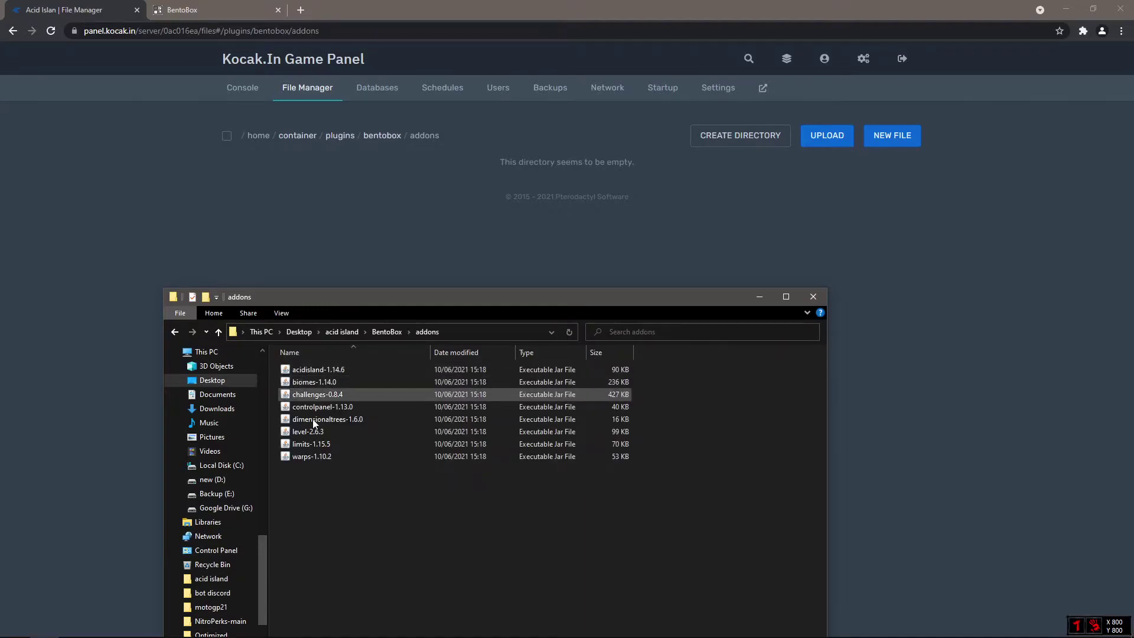
pyautogui.moveTo(390, 520); pyautogui.dragTo(496, 295)
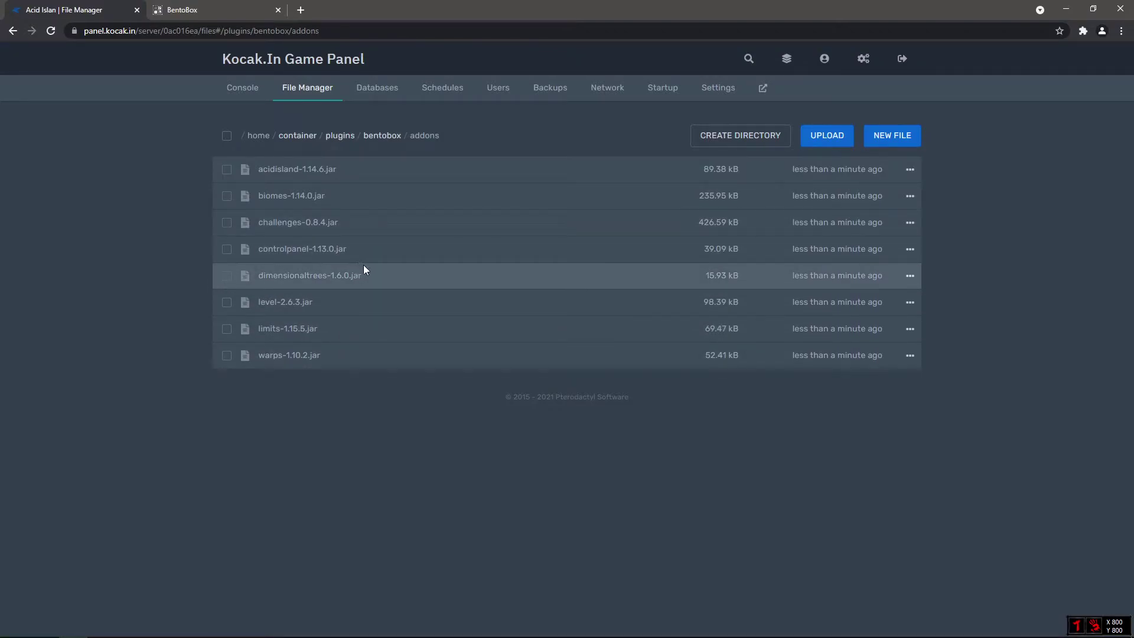
# Step: Delete the bentobox folder and bentobox-1.16.2.jar from the server's plugins folder
pyautogui.click(335, 138)
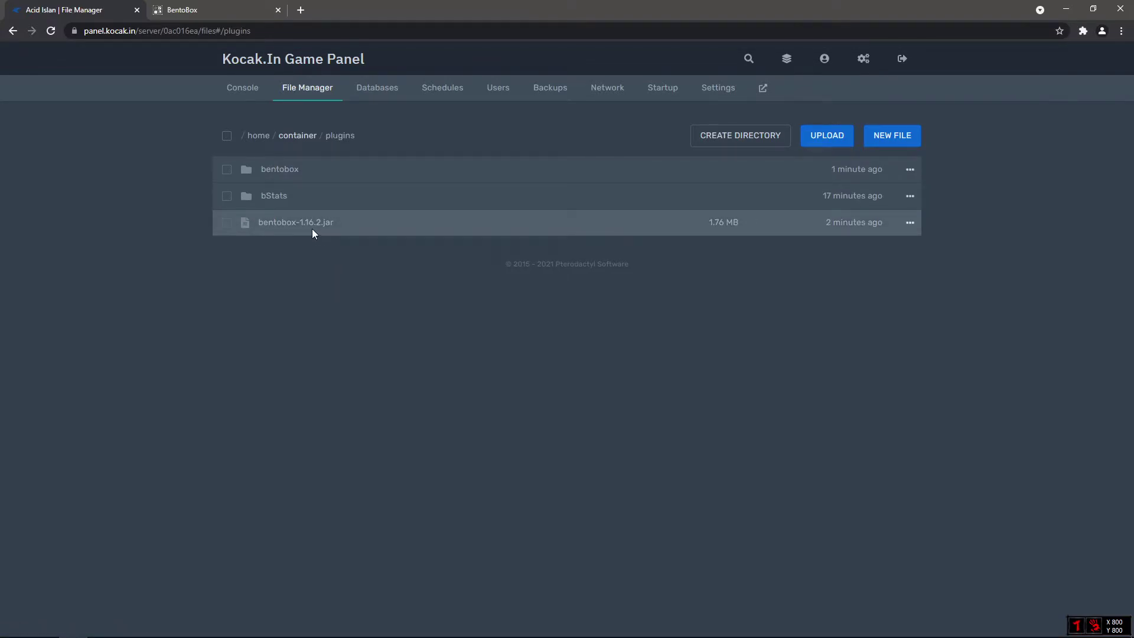
pyautogui.click(227, 223)
pyautogui.click(227, 170)
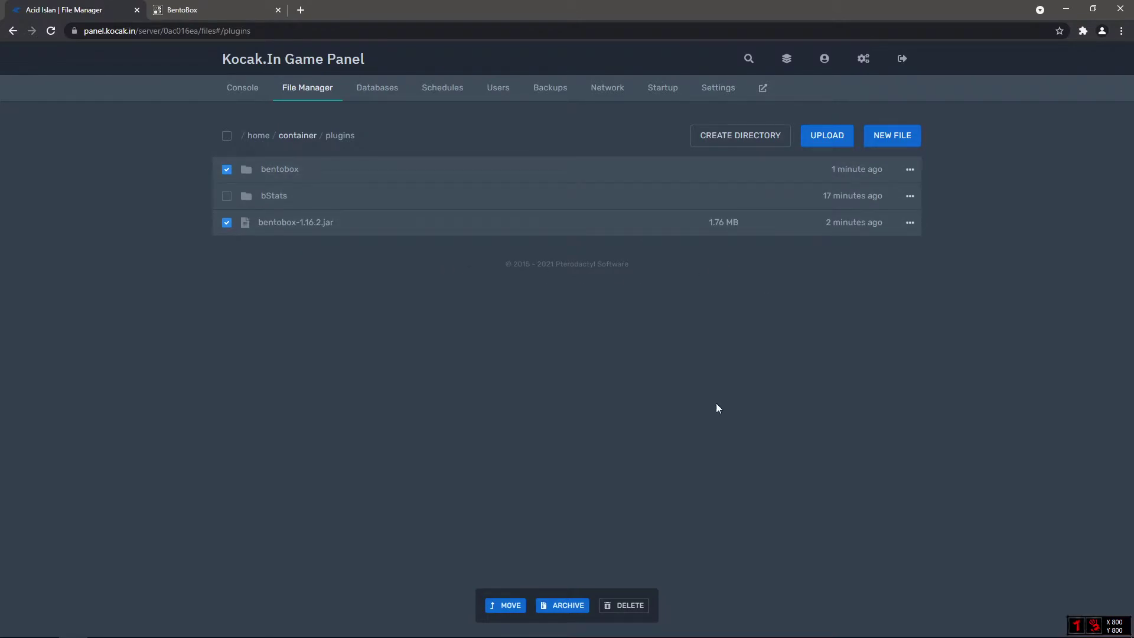
pyautogui.click(620, 605)
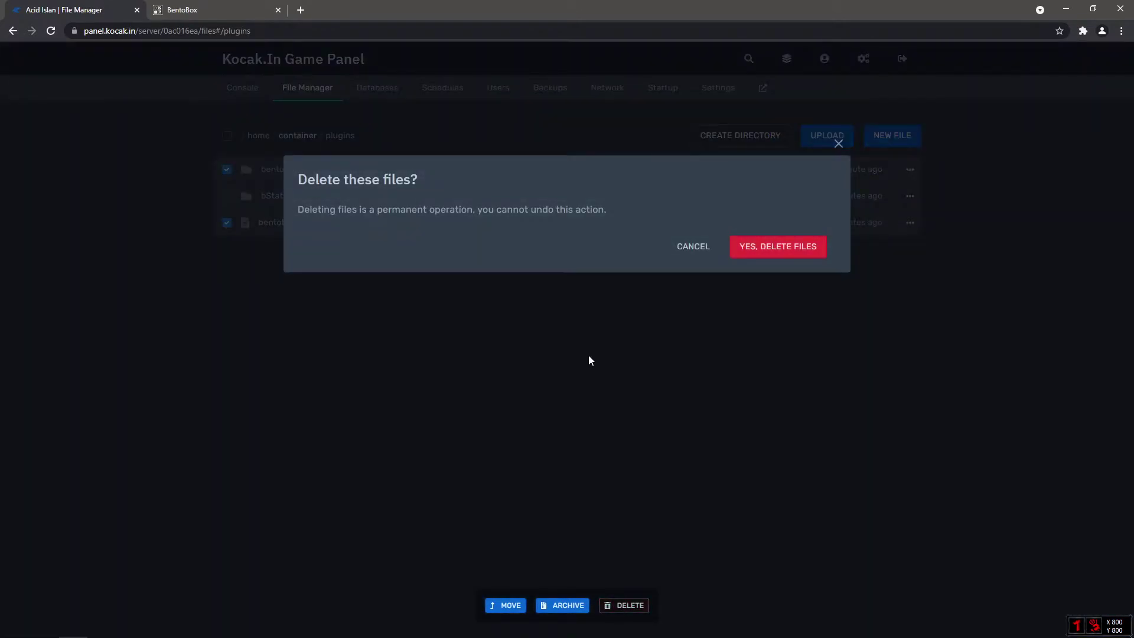
pyautogui.click(771, 254)
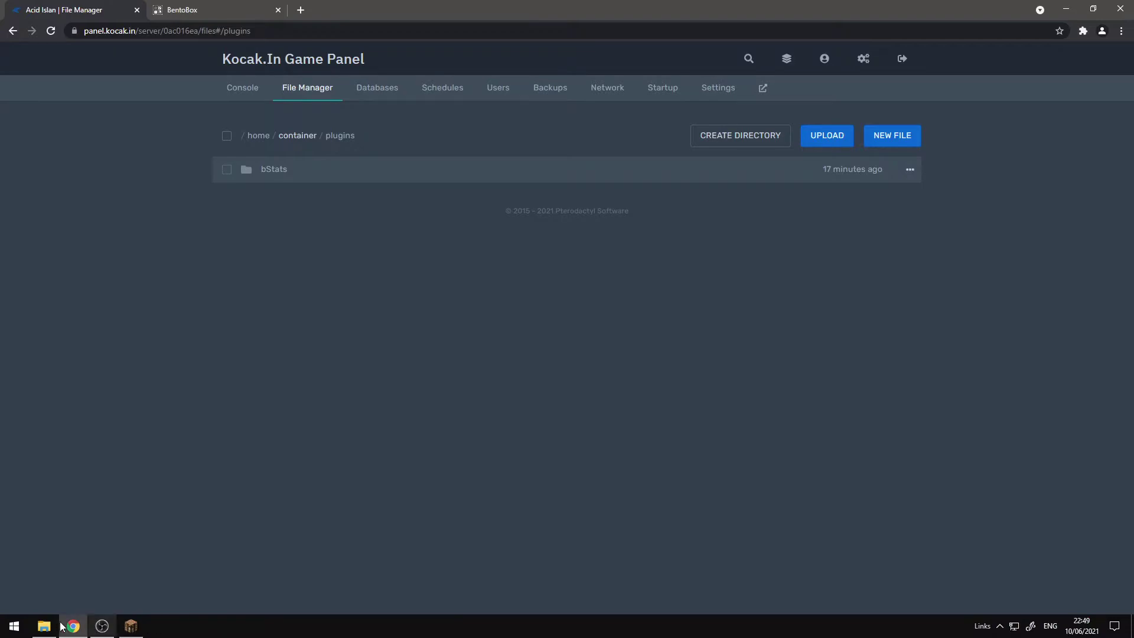
# Step: Try to upload the BentoBox folder and the bentobox-1.16.2 jar together from the desktop's "acid island" folder into the server's plugins folder
pyautogui.click(44, 626)
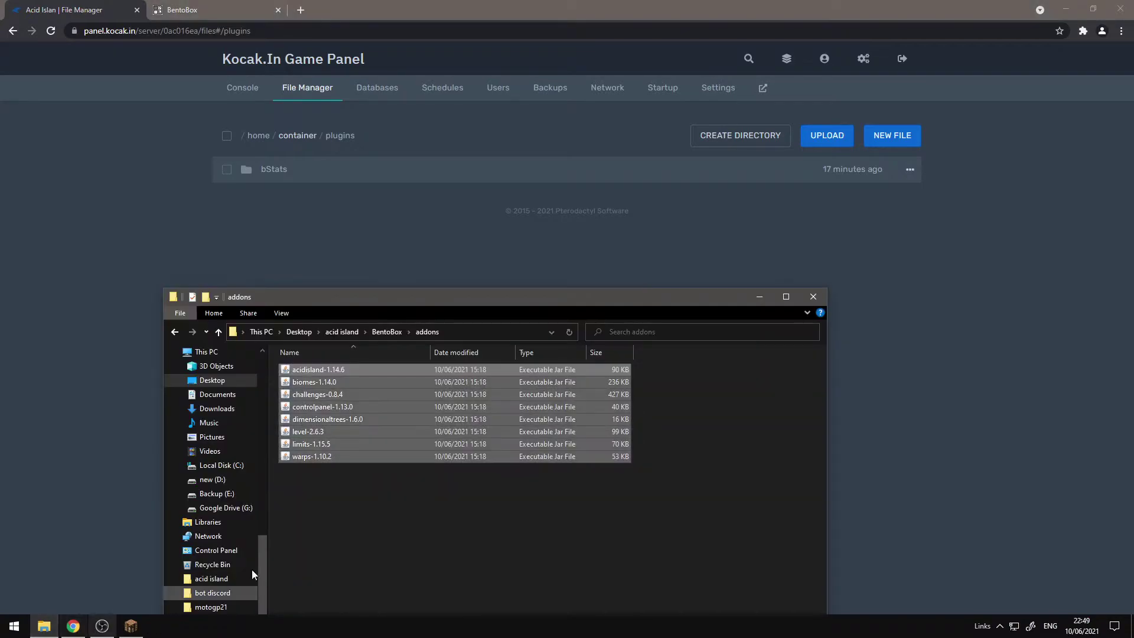
pyautogui.click(218, 333)
pyautogui.click(214, 331)
pyautogui.click(376, 455)
pyautogui.click(325, 385)
pyautogui.keyDown('ctrl'); pyautogui.click(302, 371); pyautogui.keyUp('ctrl')
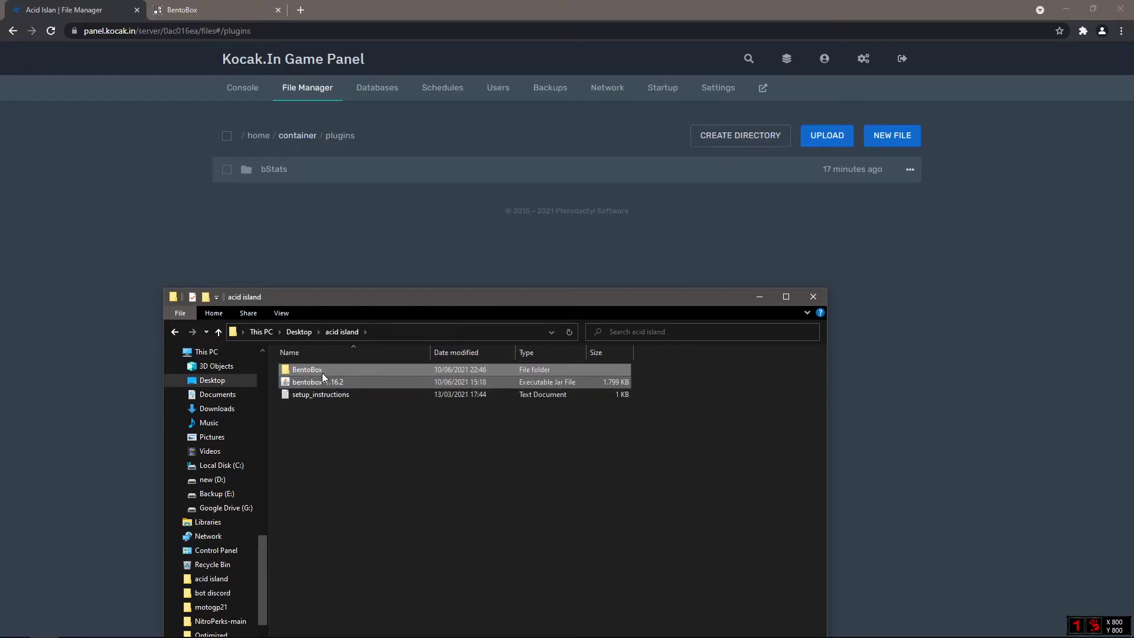
pyautogui.moveTo(320, 371); pyautogui.dragTo(407, 243)
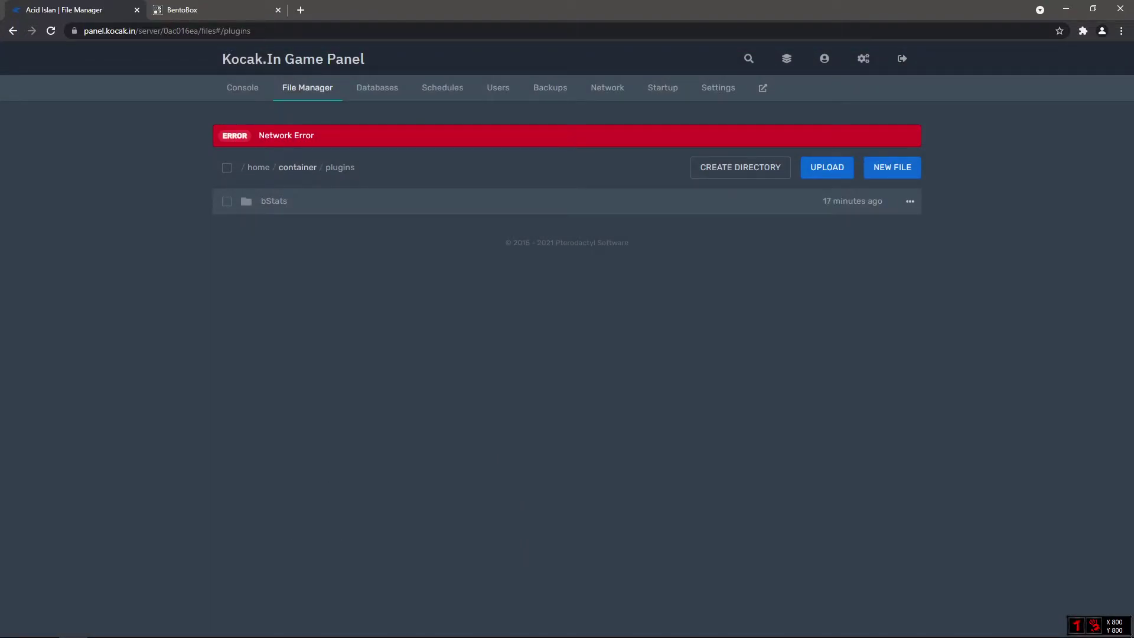
# Step: Upload the bentobox-1.16.2 jar from the desktop's "acid island" folder into the server's plugins folder again
pyautogui.click(44, 626)
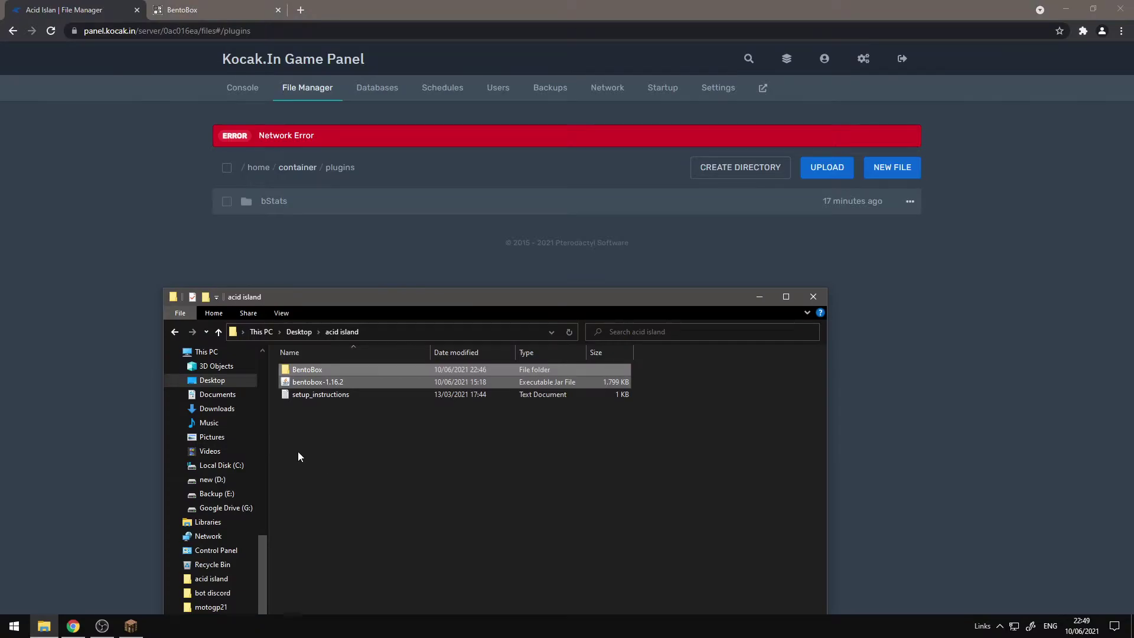
pyautogui.moveTo(320, 382); pyautogui.dragTo(458, 272)
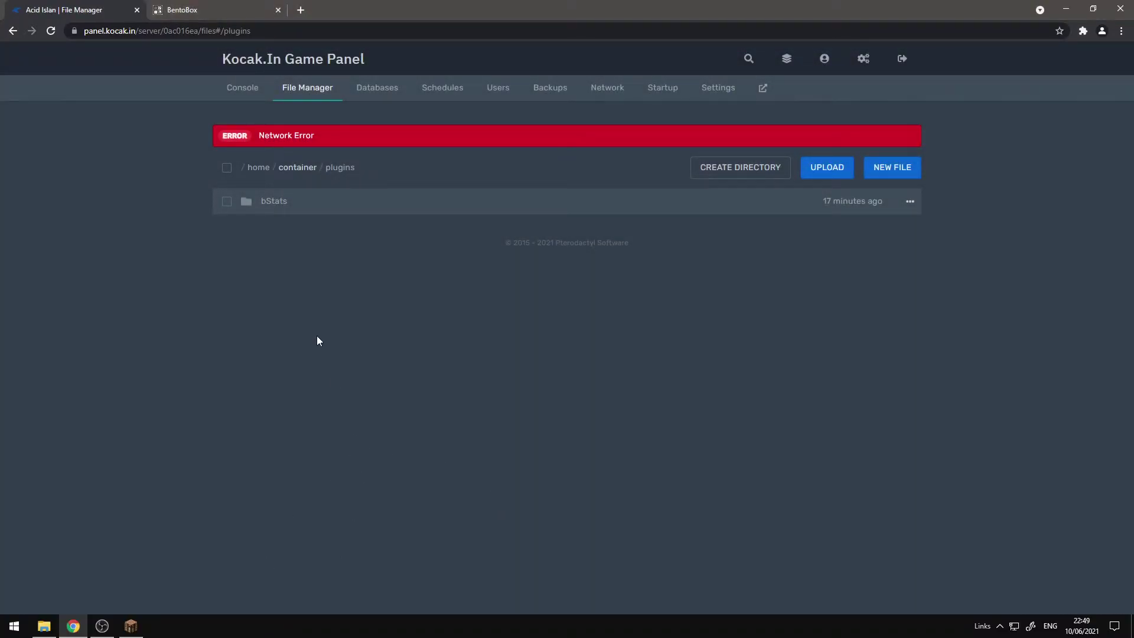
pyautogui.click(56, 628)
pyautogui.moveTo(331, 382); pyautogui.dragTo(456, 270)
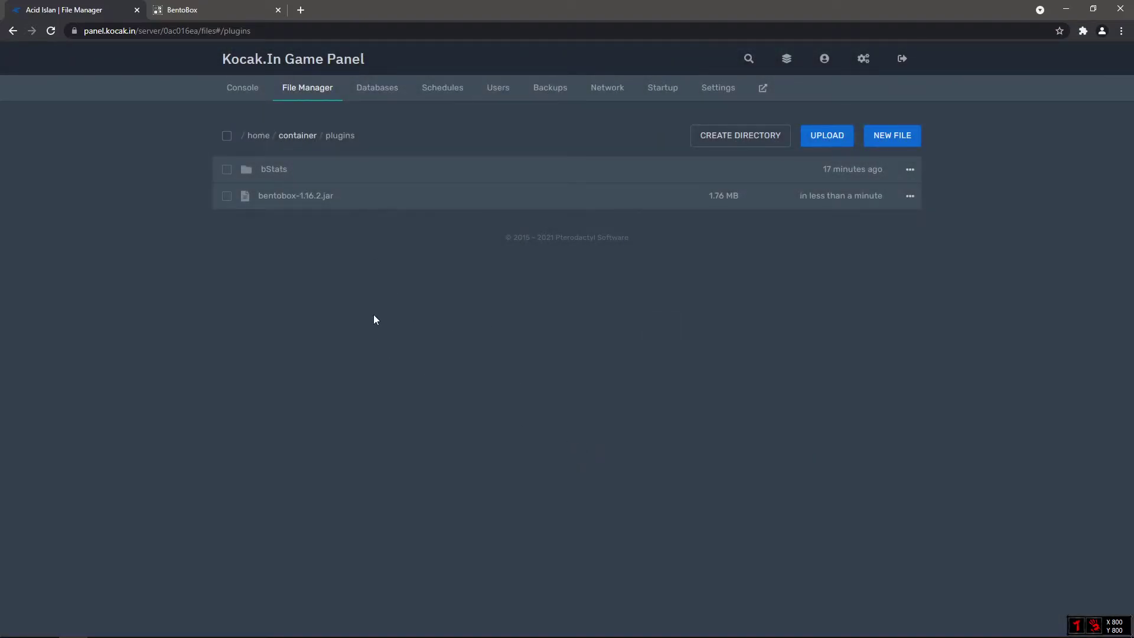
# Step: Create a directory named "Bentobox" inside the server's plugins folder
pyautogui.click(728, 144)
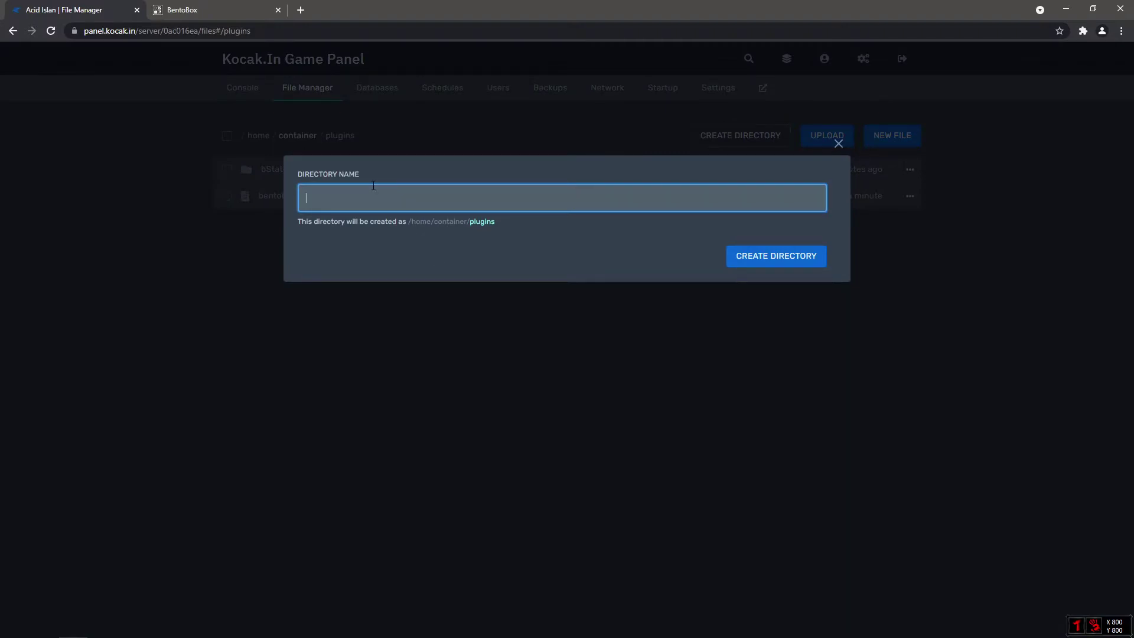
pyautogui.write('Bentob')
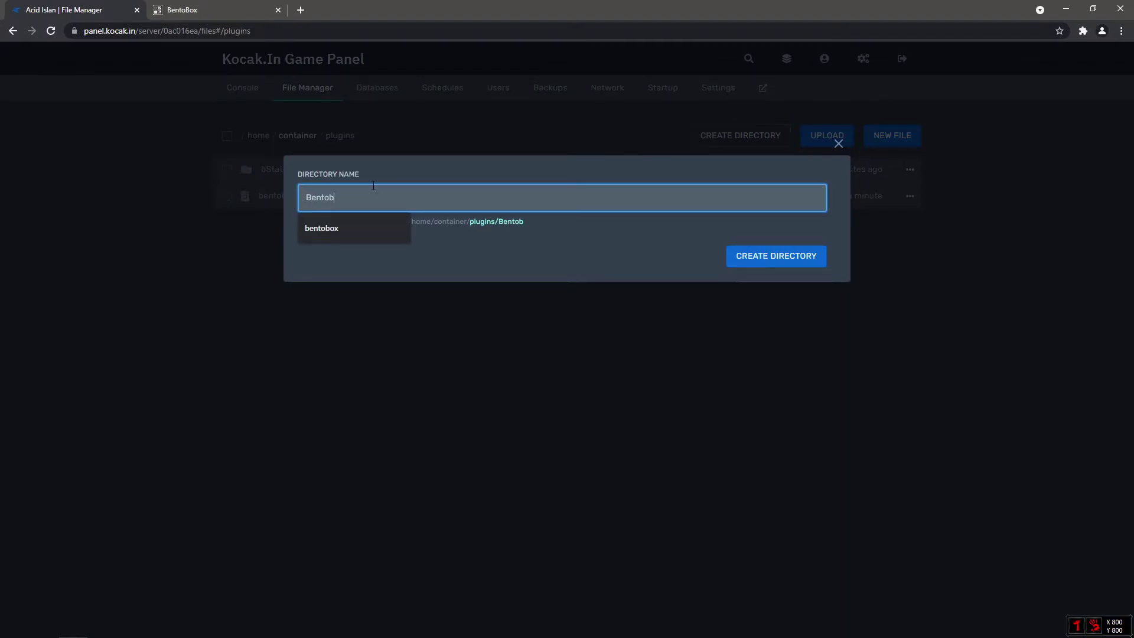
pyautogui.write('oz')
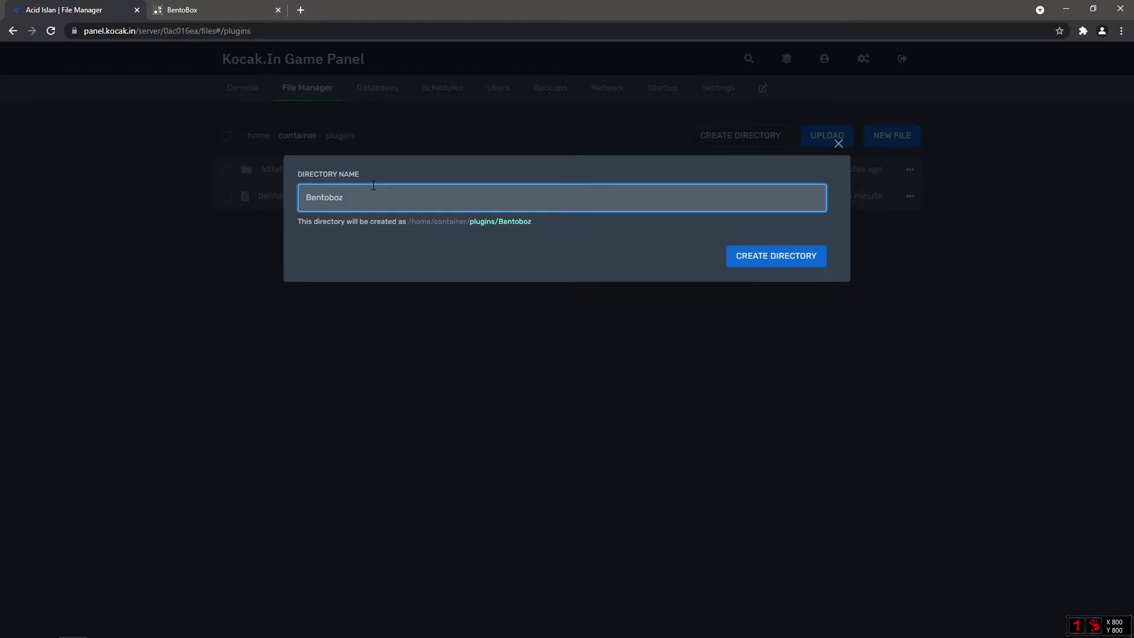
pyautogui.press('BackSpace')
pyautogui.write('x')
pyautogui.click(756, 255)
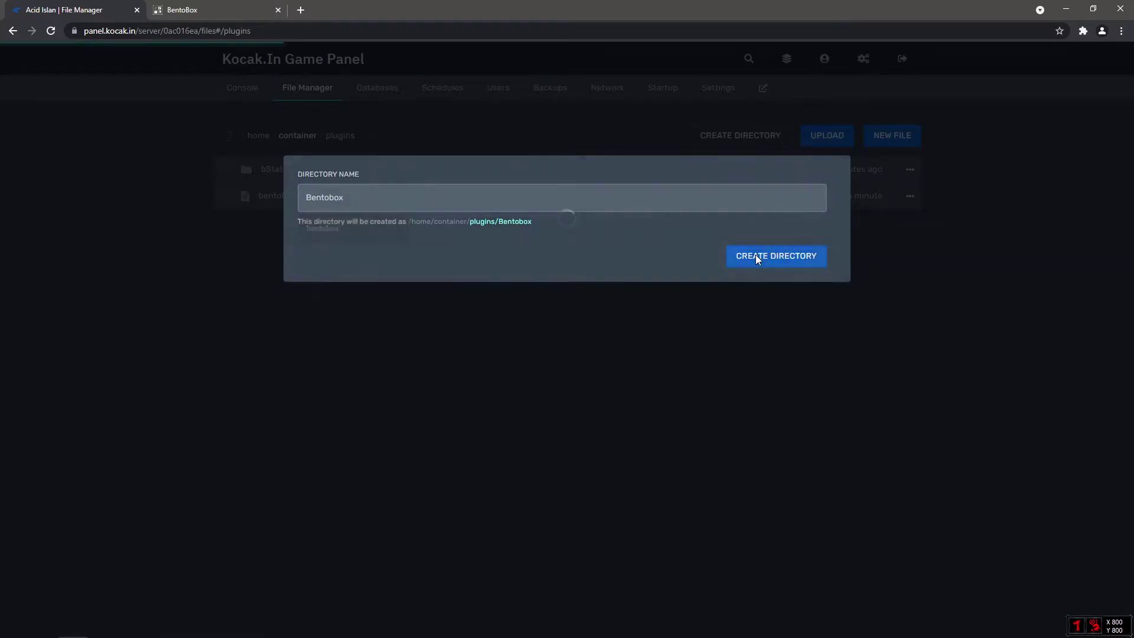
# Step: Open the Bentobox folder on the server and create a directory named "addons" in it
pyautogui.click(294, 173)
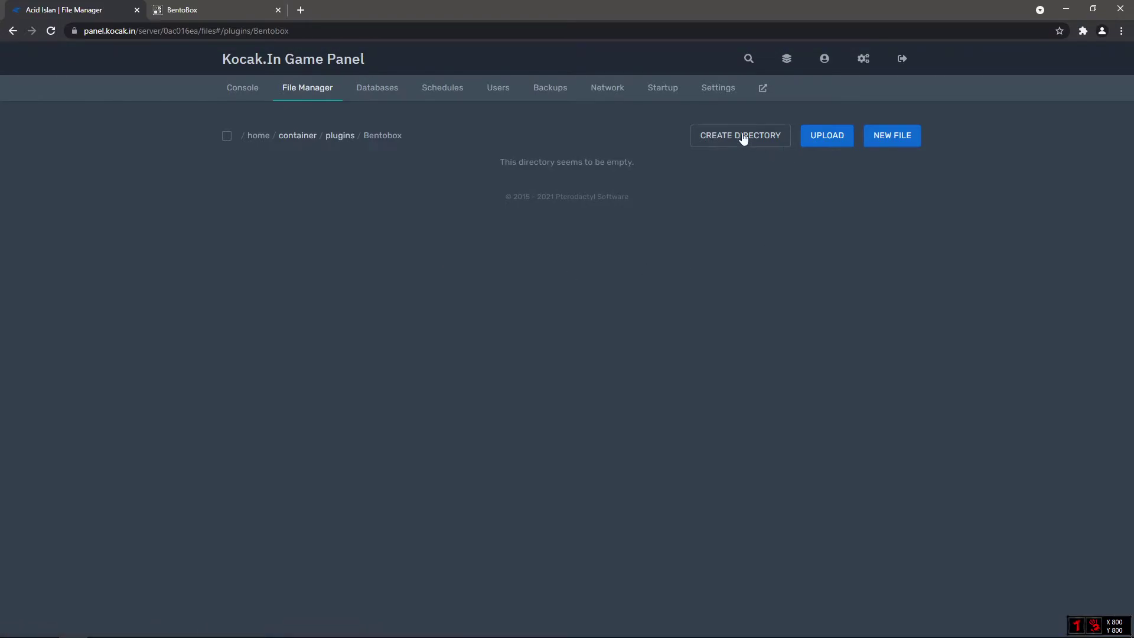
pyautogui.click(748, 138)
pyautogui.write('add')
pyautogui.click(361, 230)
pyautogui.click(750, 256)
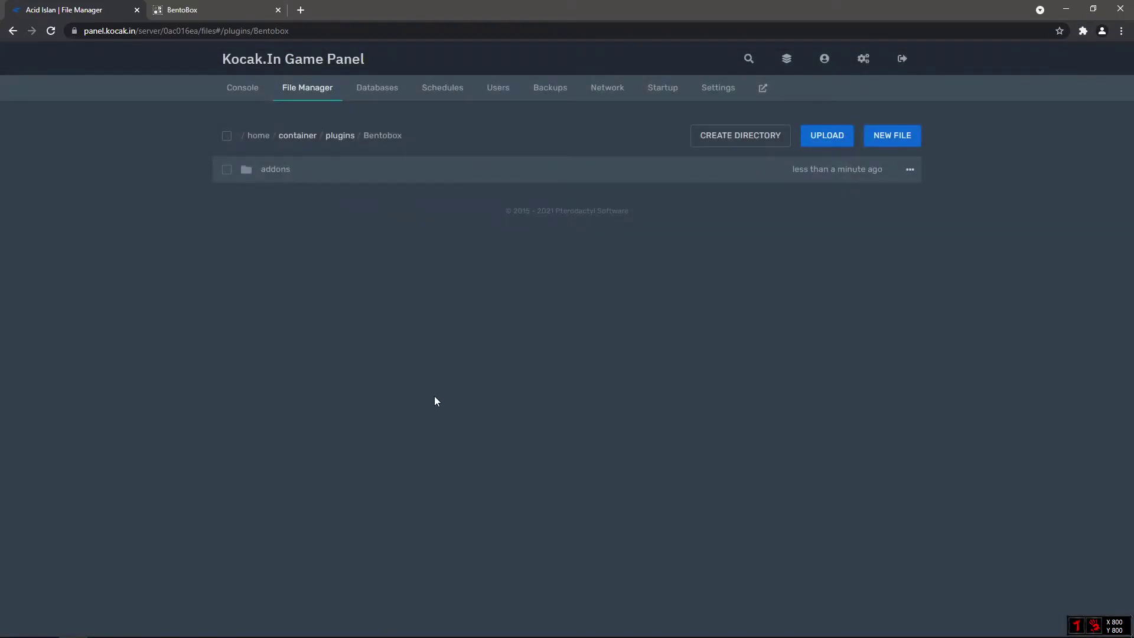
# Step: Upload all addon jars from the desktop's acid island BentoBox addons folder into the server's Bentobox/addons folder
pyautogui.click(294, 172)
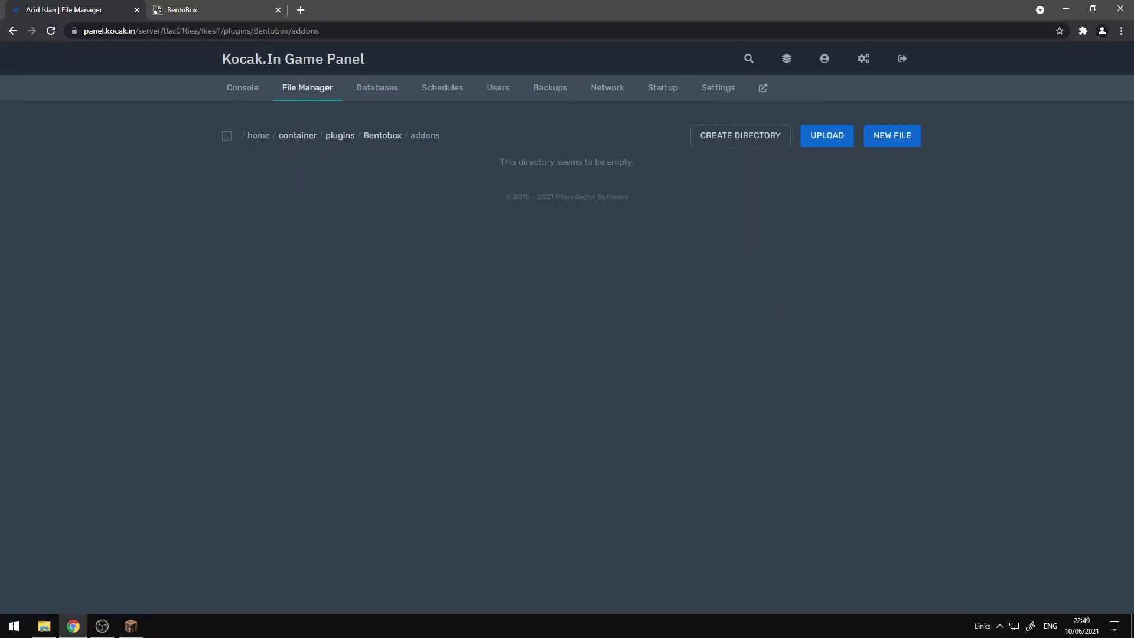
pyautogui.click(43, 626)
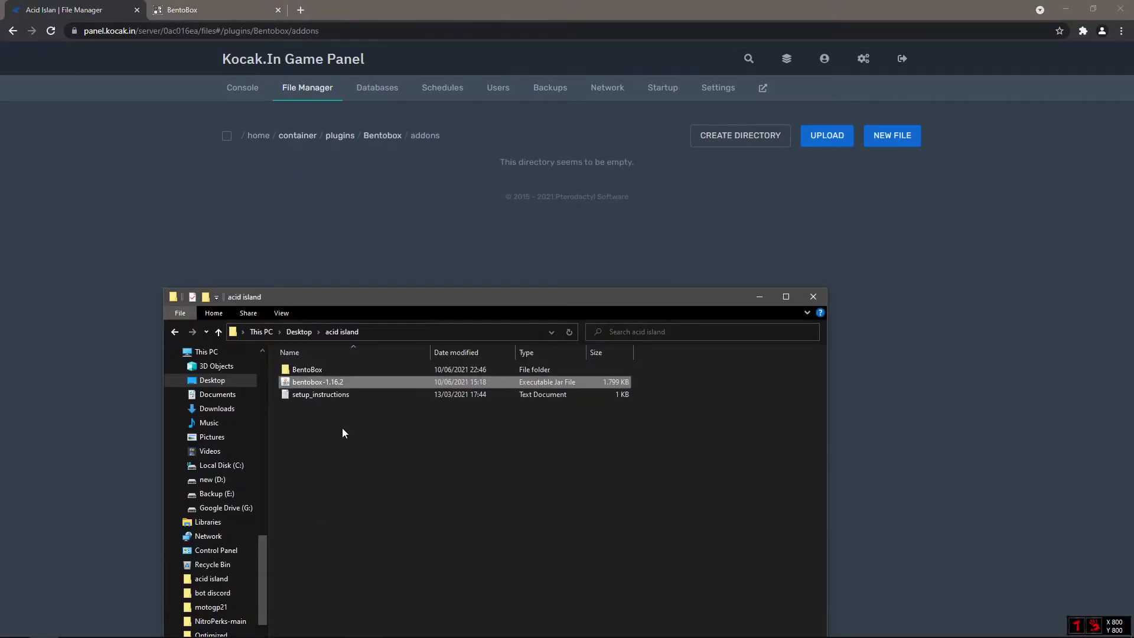
pyautogui.doubleClick(316, 370)
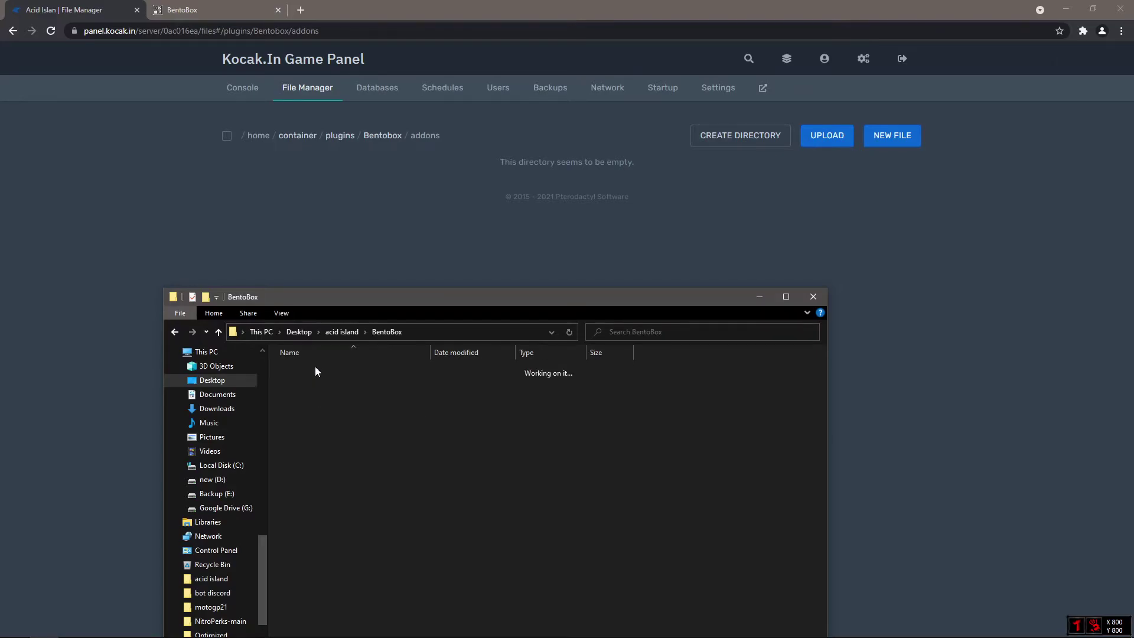
pyautogui.doubleClick(303, 370)
pyautogui.moveTo(371, 519); pyautogui.dragTo(417, 419)
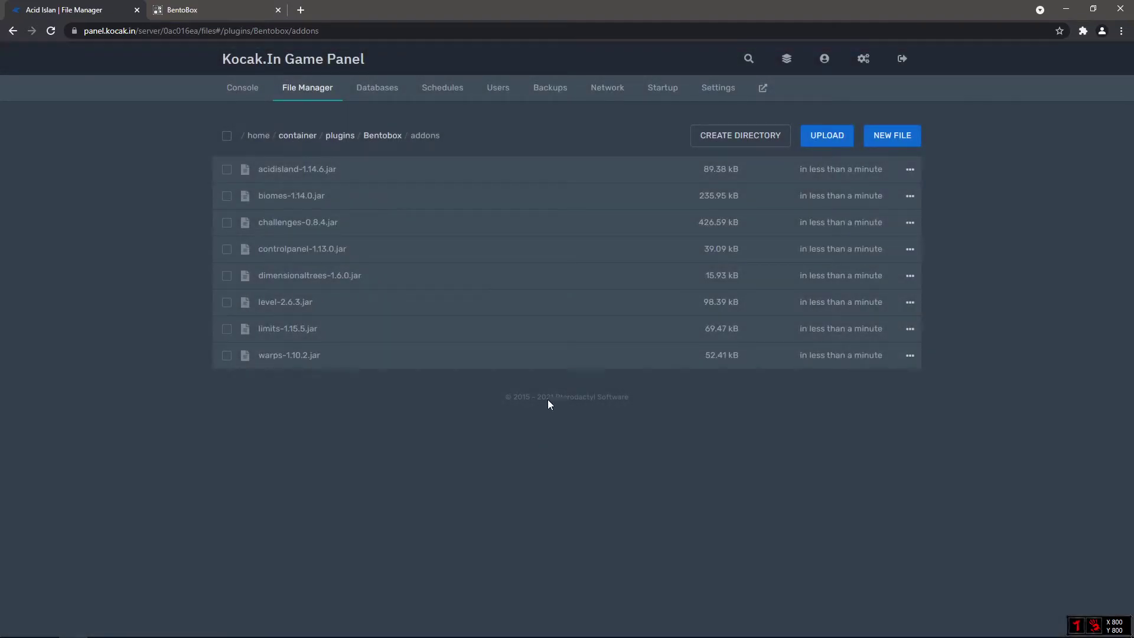
# Step: Review the server's plugins folder and the addon jars uploaded to Bentobox/addons
pyautogui.click(381, 136)
pyautogui.click(340, 136)
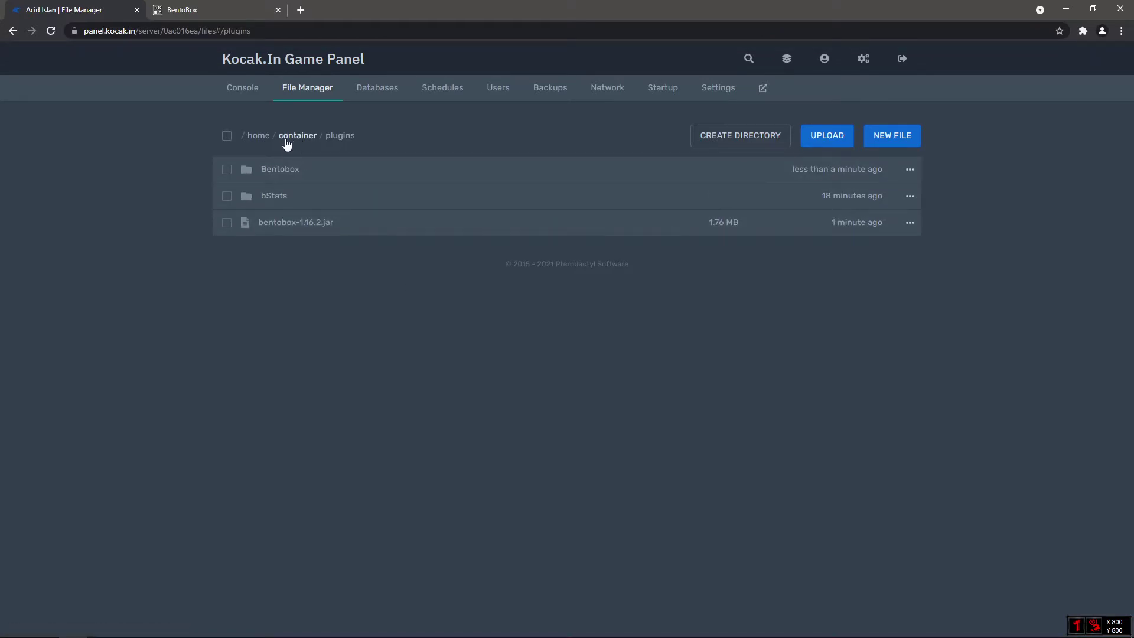
pyautogui.click(282, 177)
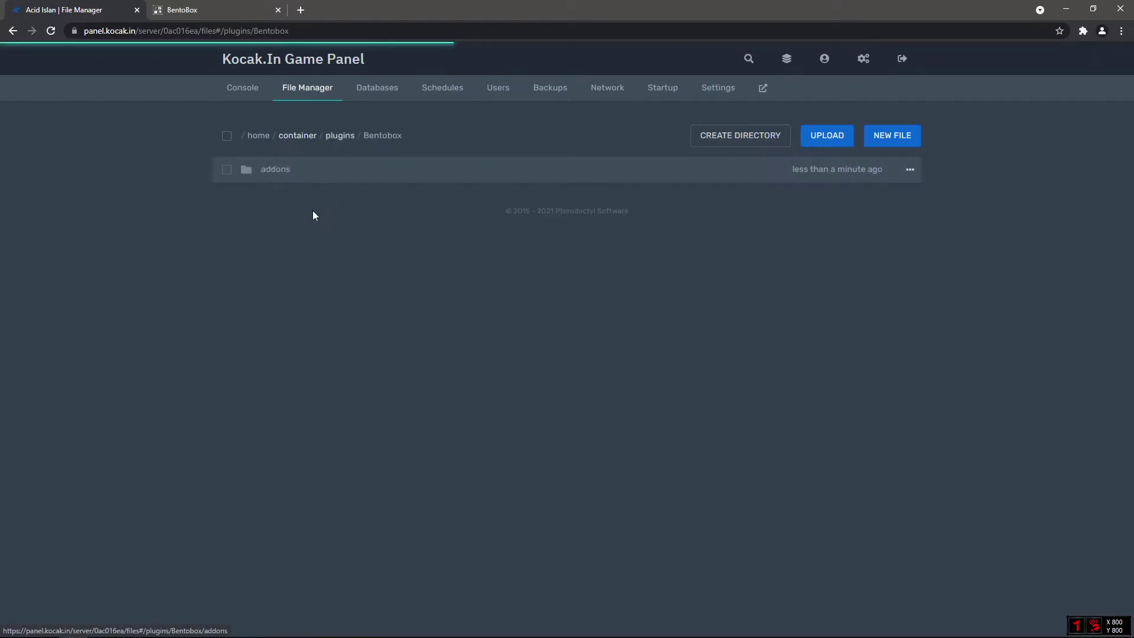
pyautogui.click(283, 174)
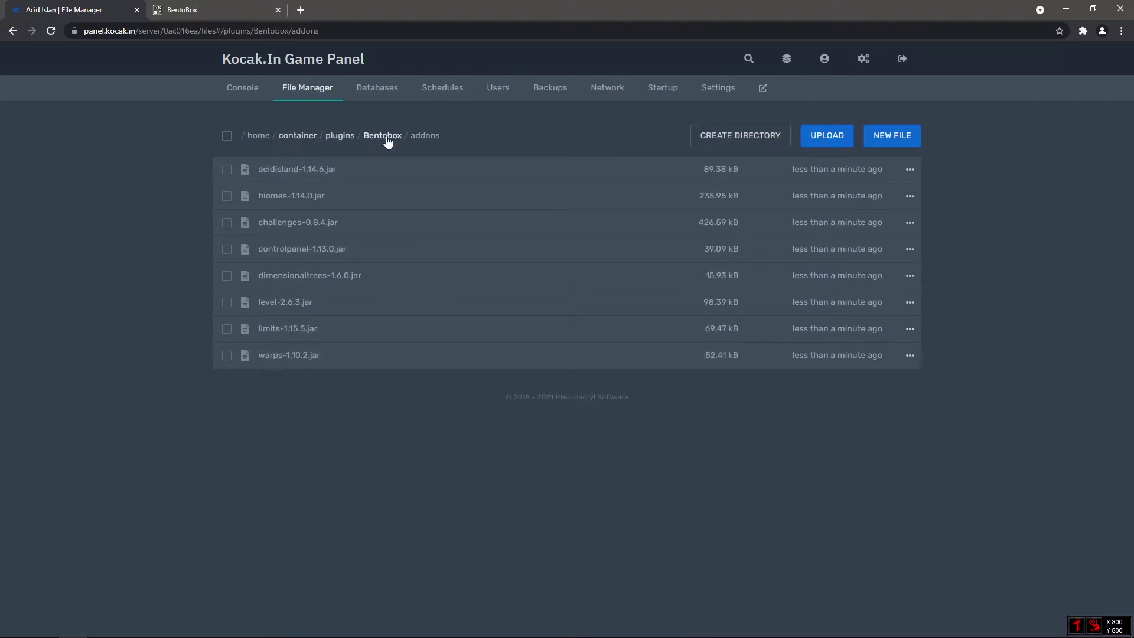
pyautogui.click(343, 137)
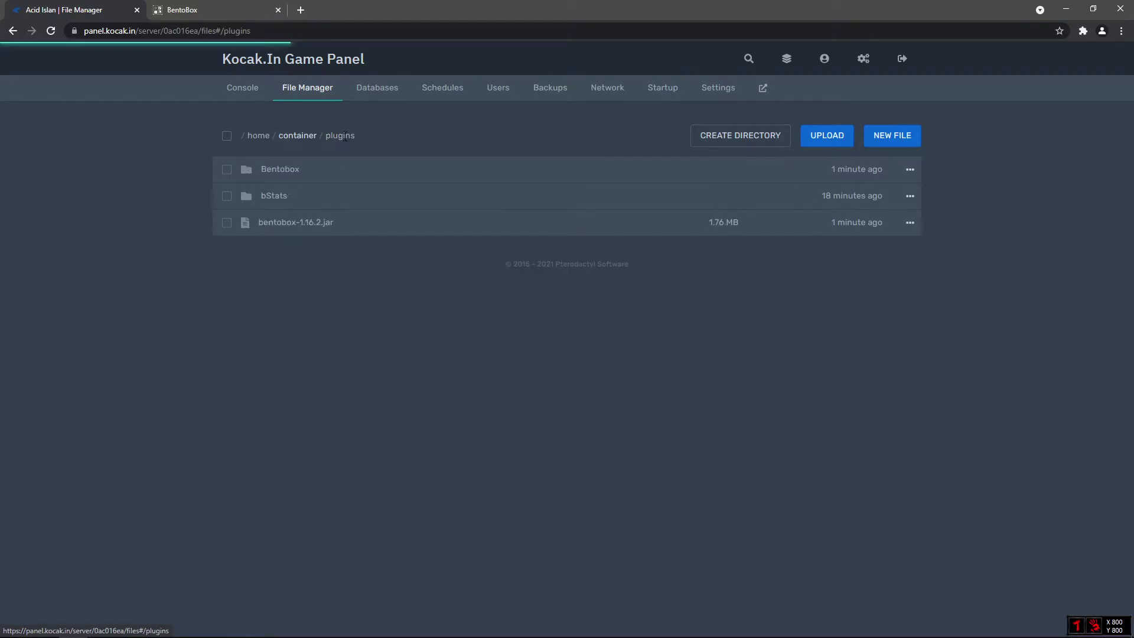
# Step: Restart the Minecraft server from its console page
pyautogui.click(238, 90)
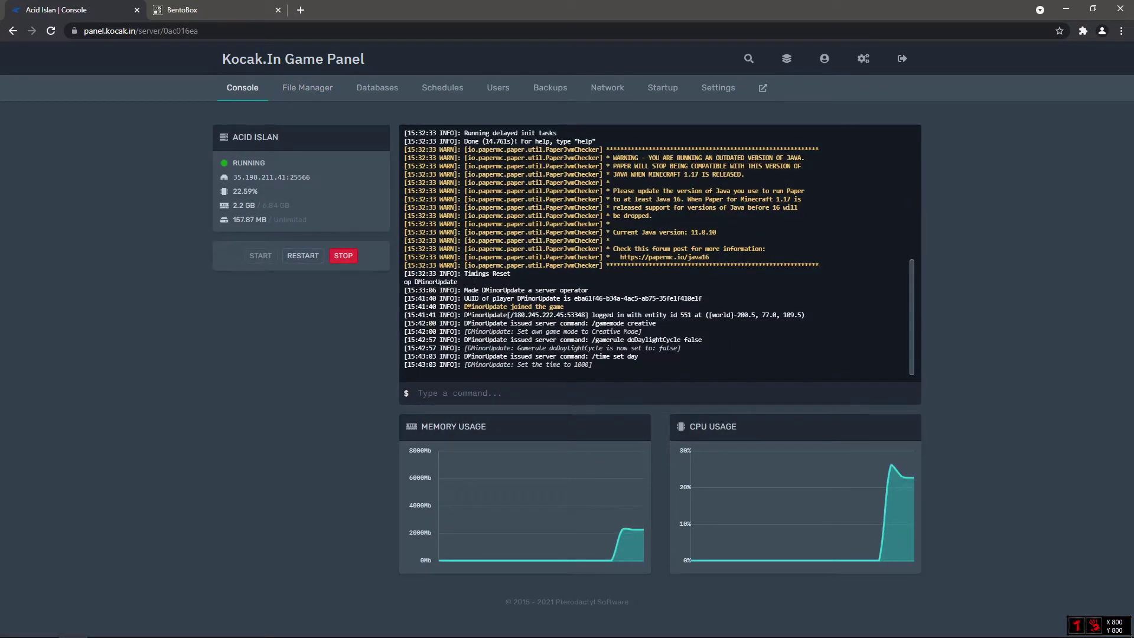
pyautogui.click(307, 257)
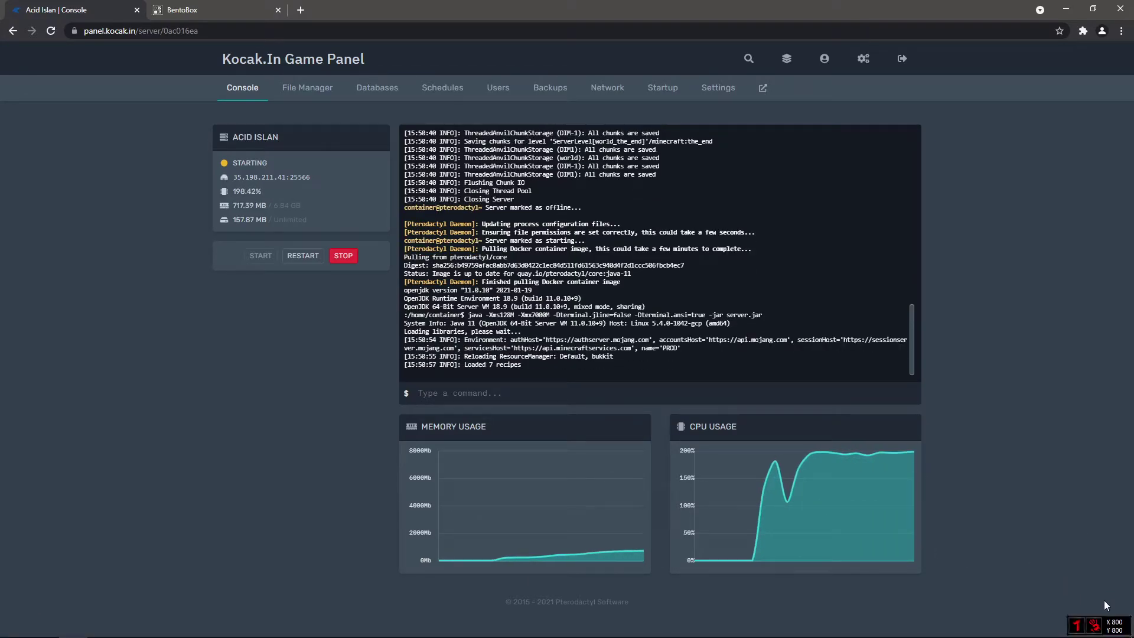
pyautogui.rightClick(1095, 625)
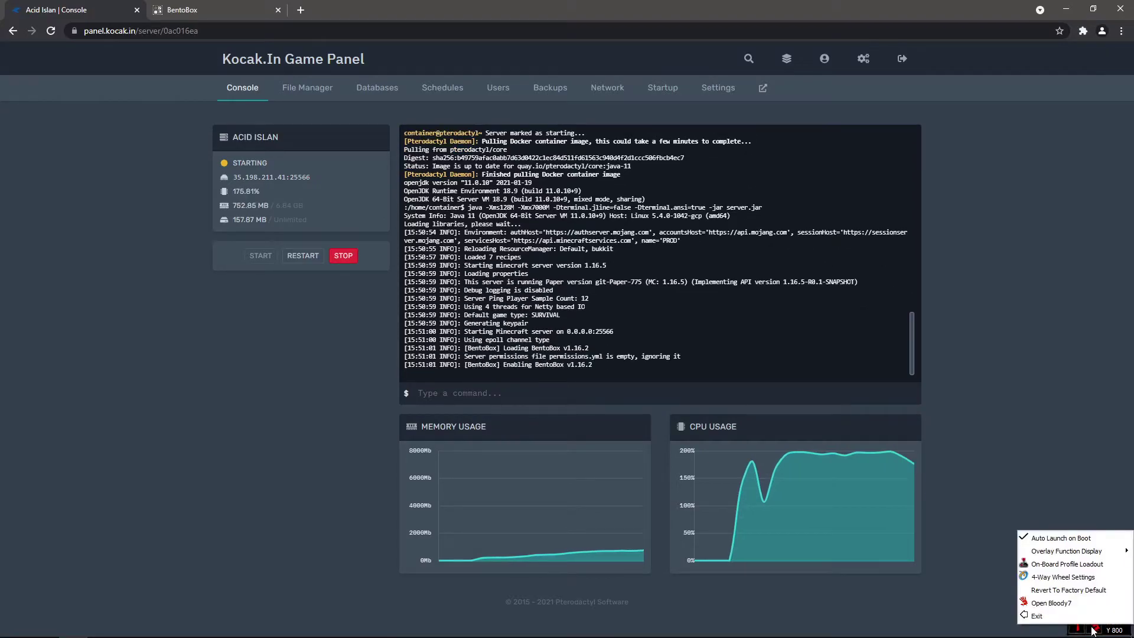
pyautogui.click(1064, 622)
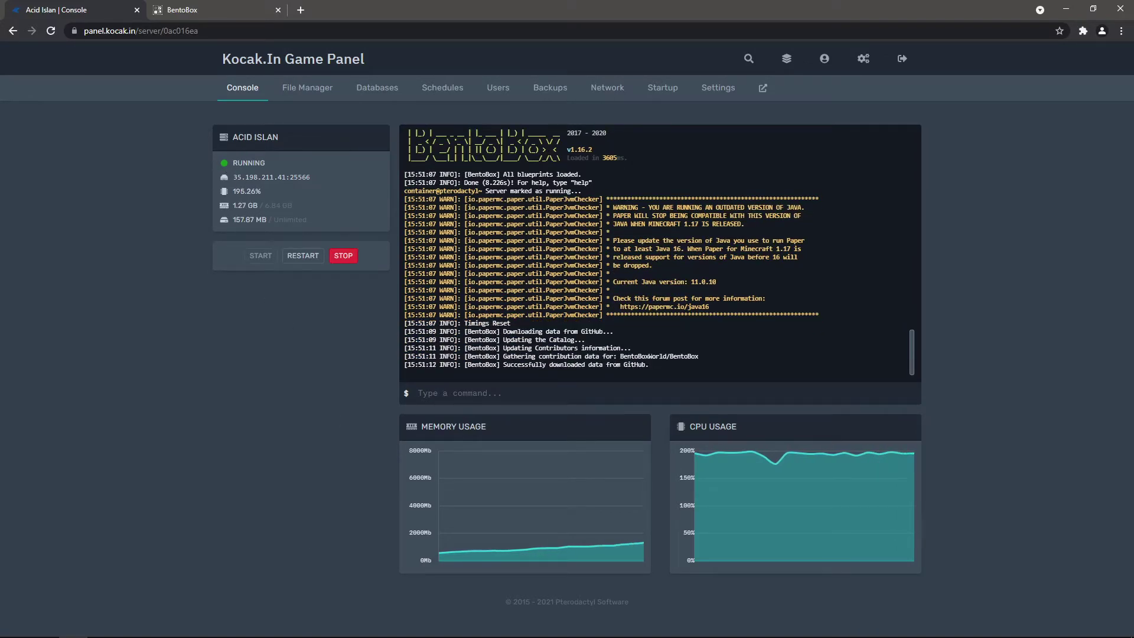
# Step: Switch to Minecraft, return to the server list and join the ACID ISLAND server
pyautogui.click(131, 631)
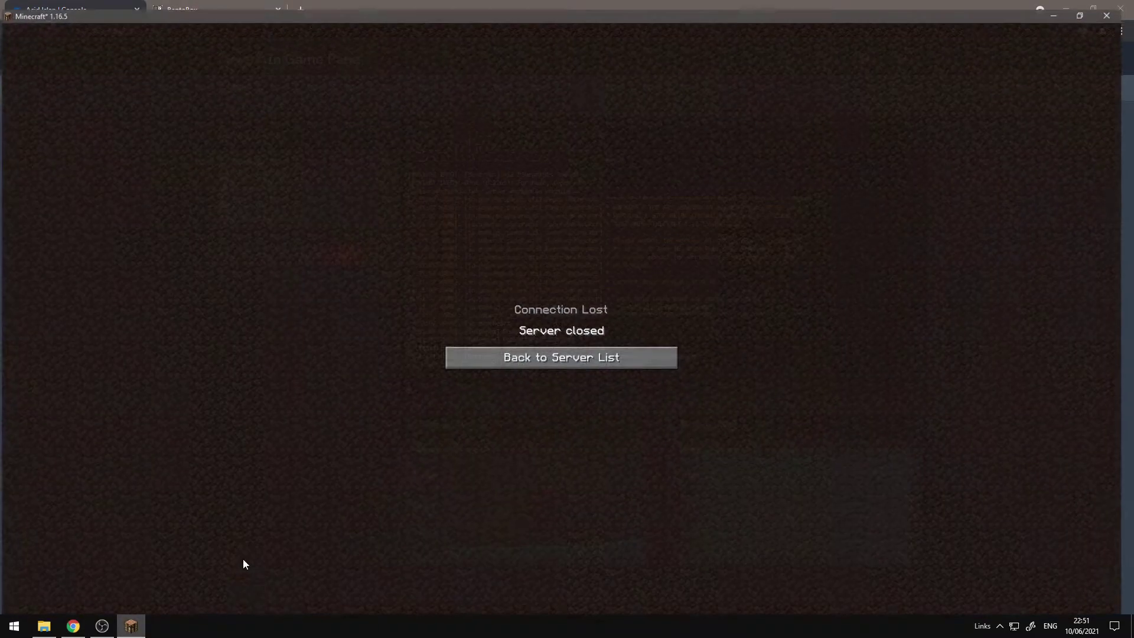
pyautogui.click(519, 354)
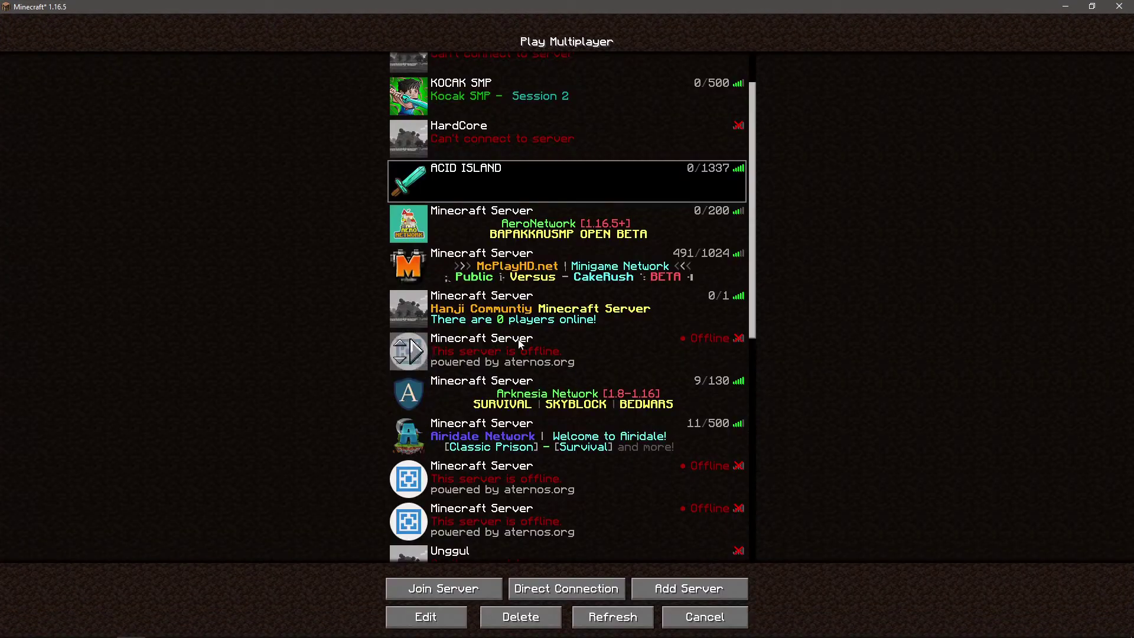
pyautogui.moveTo(516, 179)
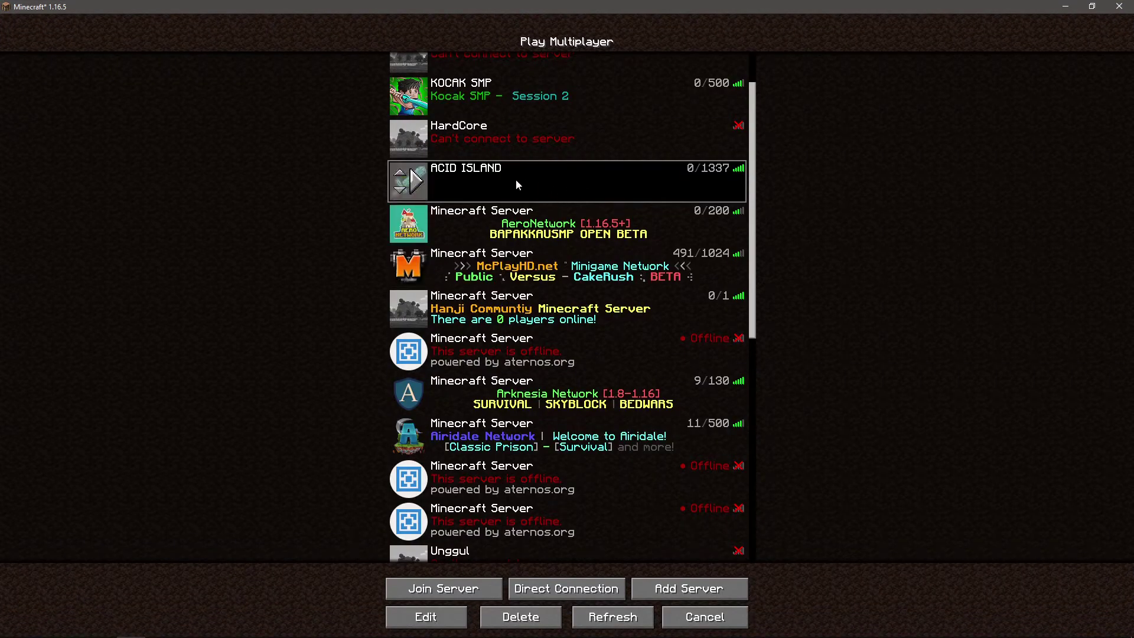
pyautogui.click(413, 177)
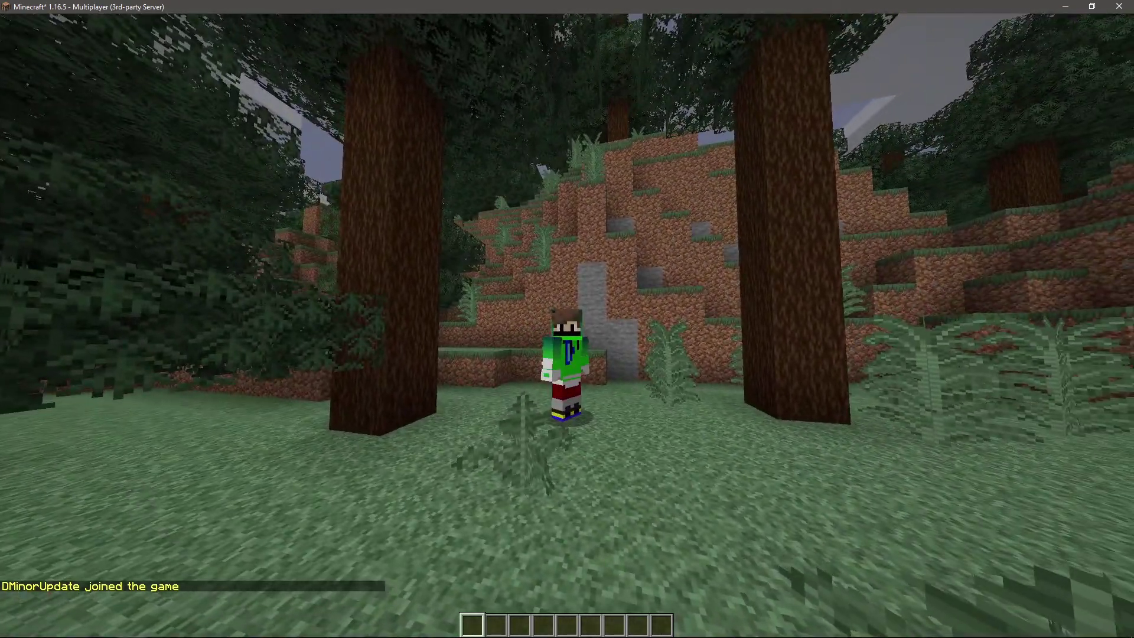
pyautogui.press('/')
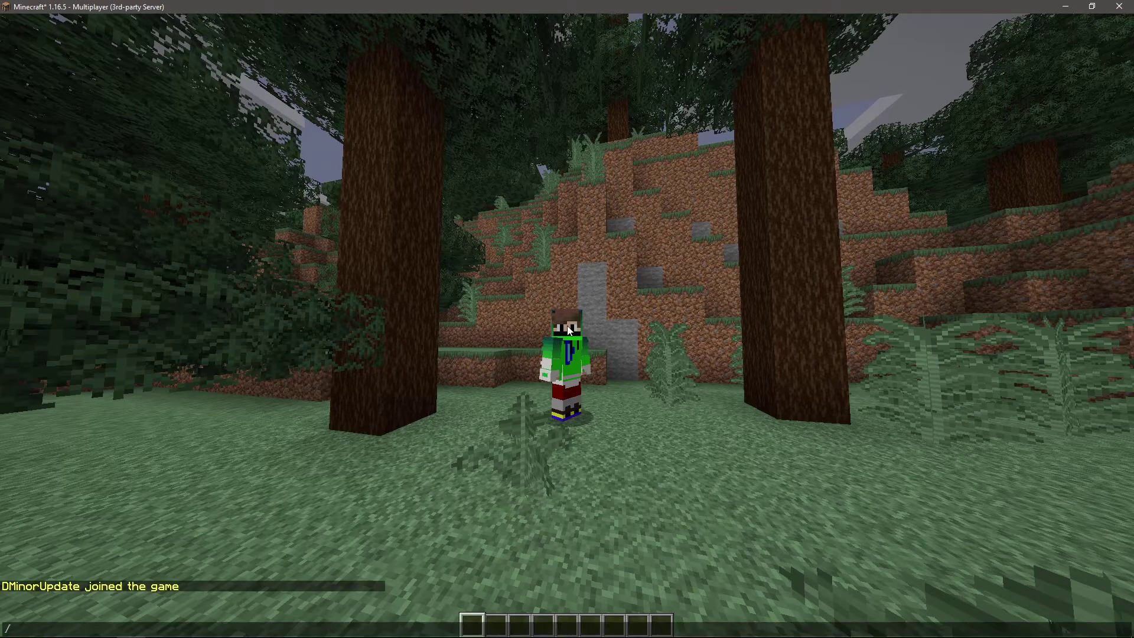
pyautogui.write('a')
pyautogui.press('BackSpace')
pyautogui.write('a')
pyautogui.press('BackSpace')
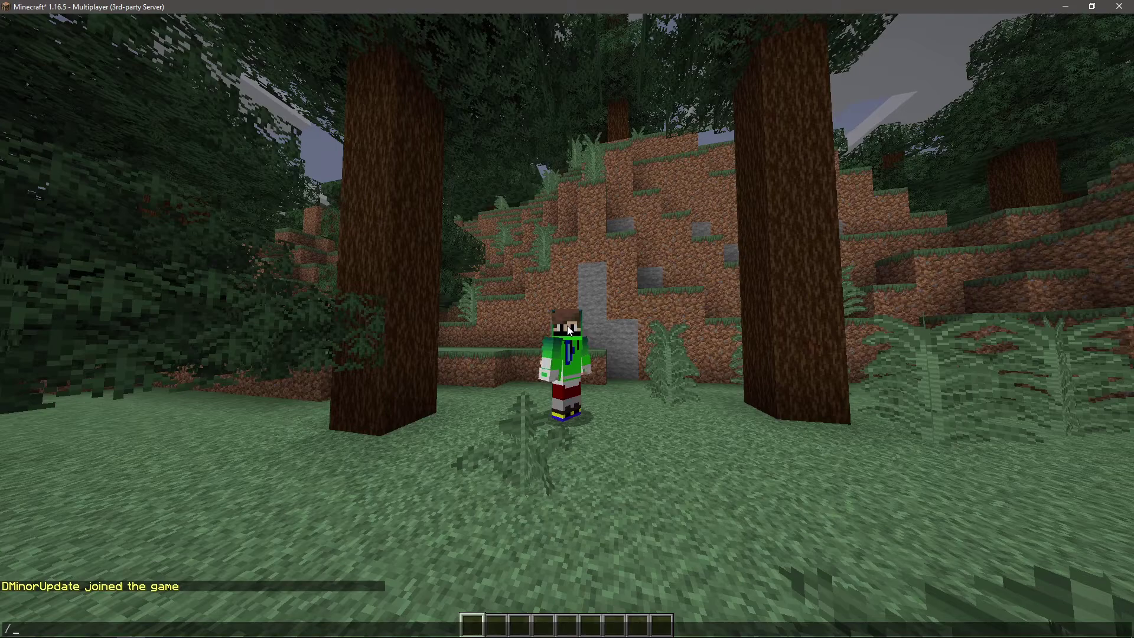
pyautogui.press('space')
pyautogui.press('BackSpace')
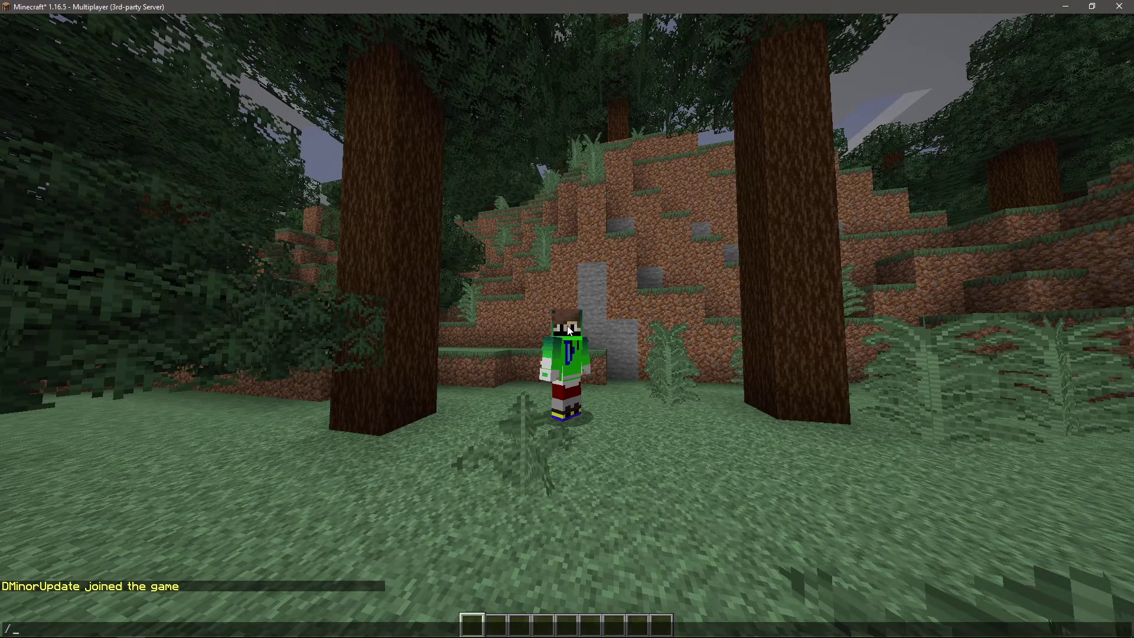
pyautogui.press('space')
pyautogui.press('BackSpace')
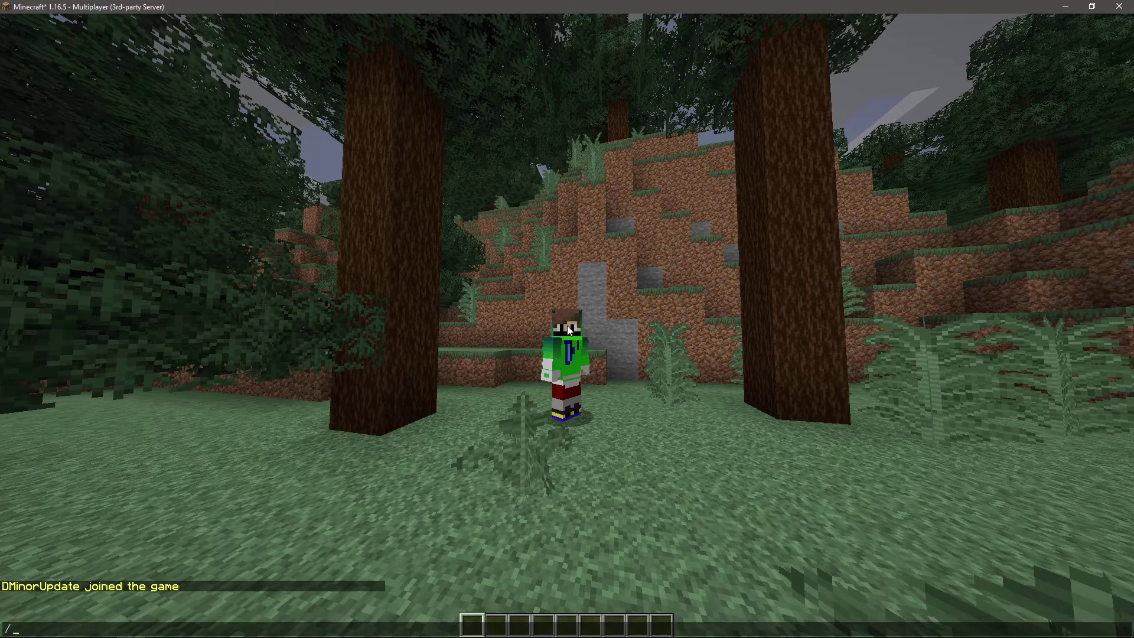
pyautogui.press('space')
pyautogui.press('BackSpace')
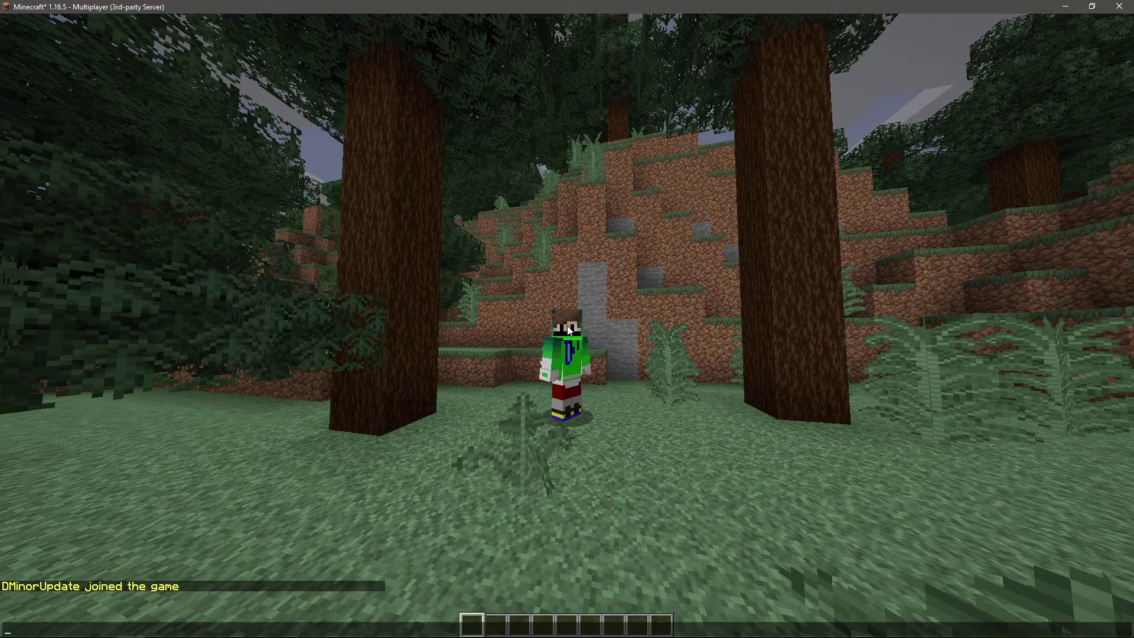
pyautogui.press('Escape')
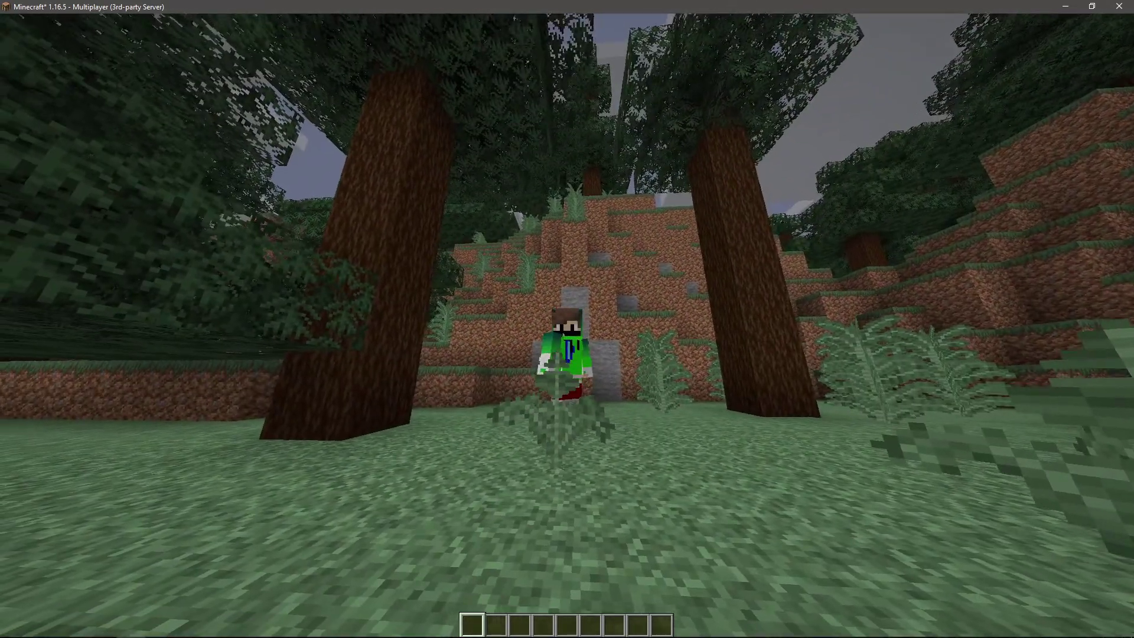
# Step: Switch back to the hosting panel and compare the addons folders inside the BentoBox and Bentobox plugin folders
pyautogui.hotkey('alt', 'Tab')
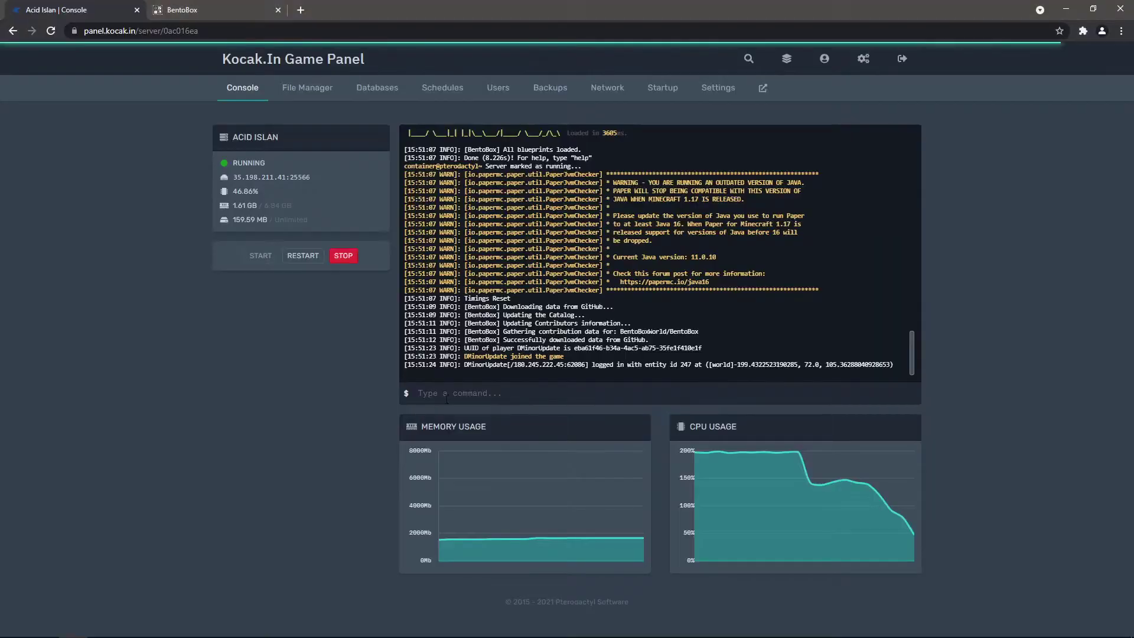
pyautogui.click(308, 93)
pyautogui.click(398, 228)
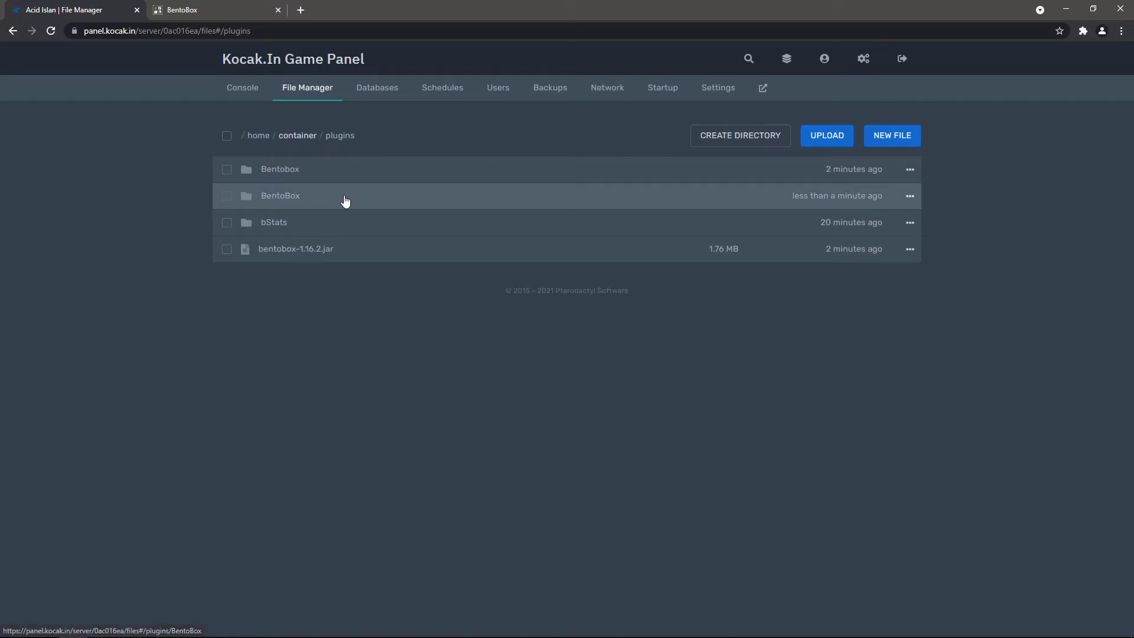
pyautogui.click(324, 202)
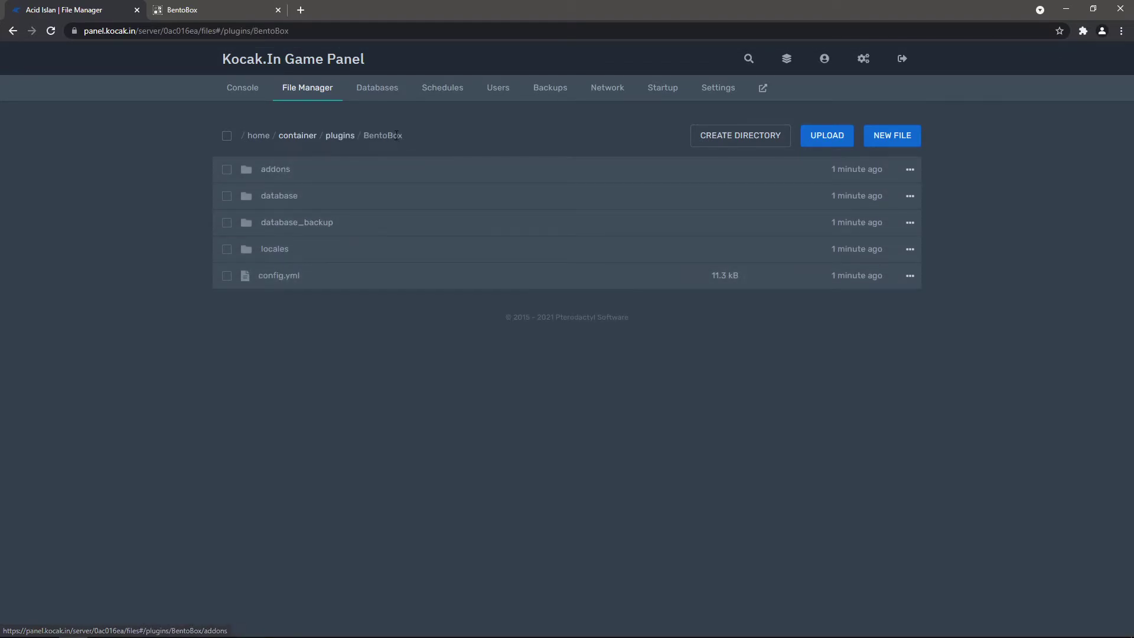
pyautogui.click(309, 176)
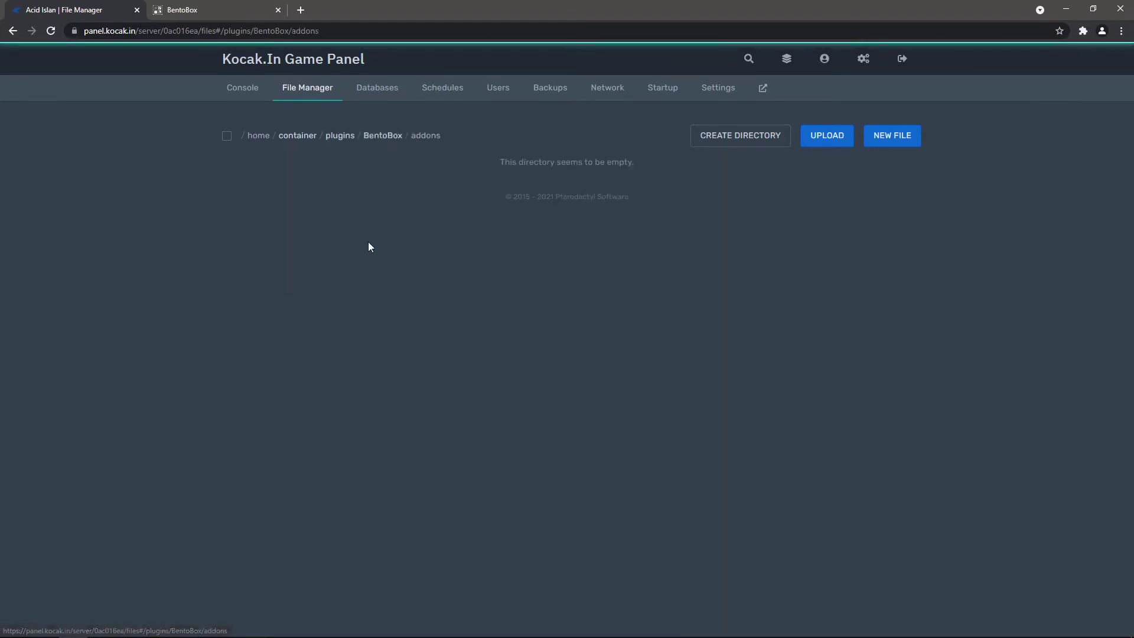
pyautogui.click(384, 140)
pyautogui.click(344, 141)
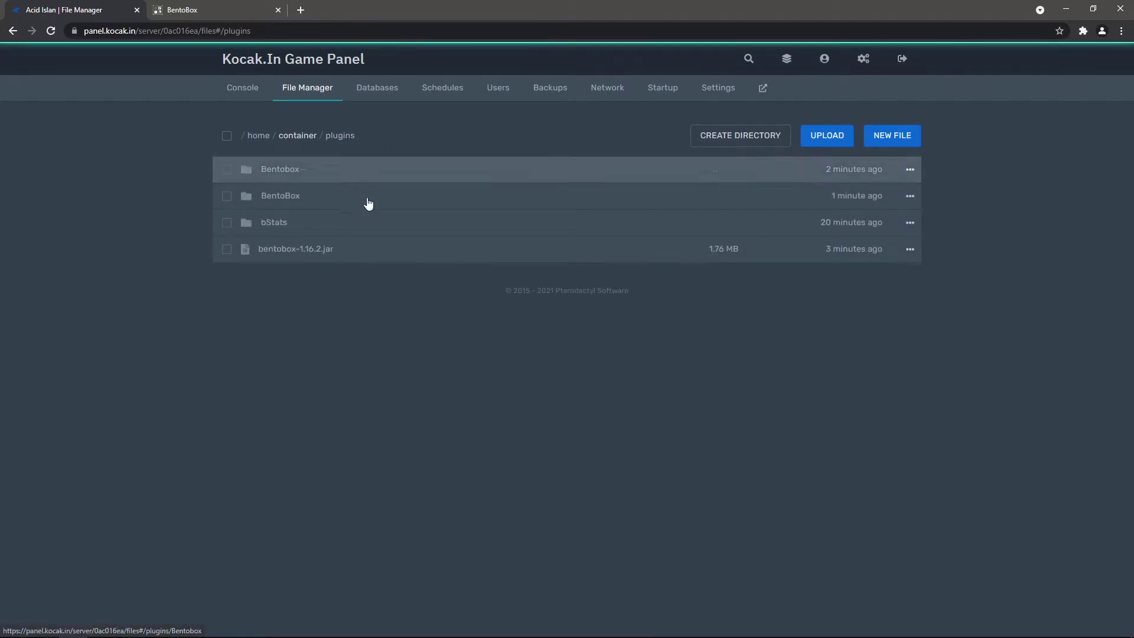
pyautogui.click(281, 176)
pyautogui.click(303, 187)
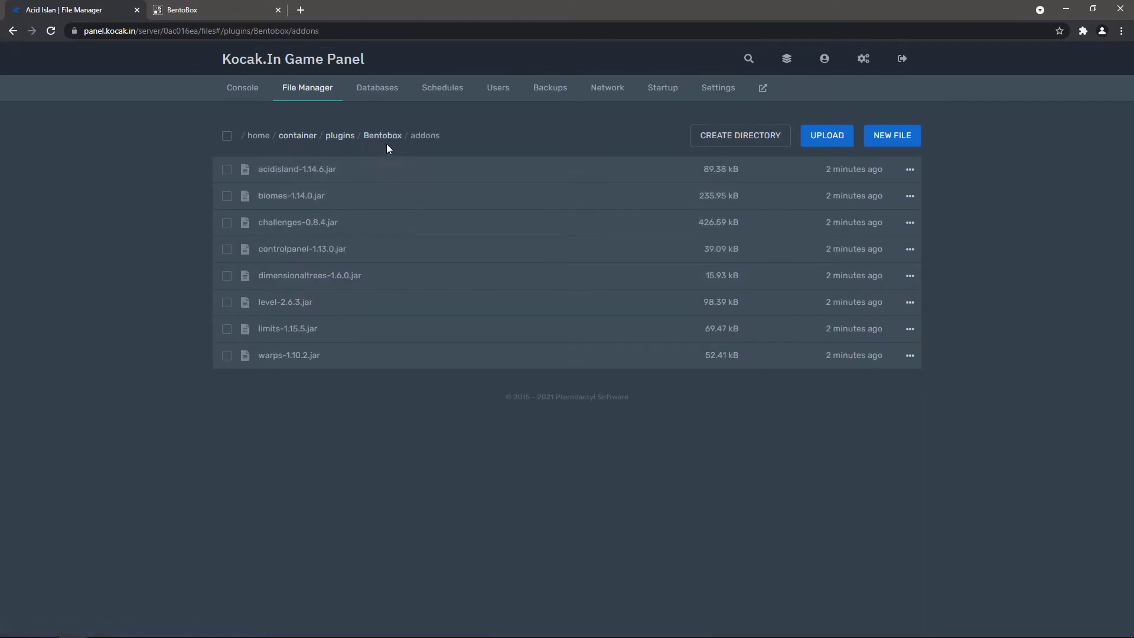
# Step: Delete the wrongly capitalised "Bentobox" folder from the server's plugins folder
pyautogui.click(384, 138)
pyautogui.click(227, 170)
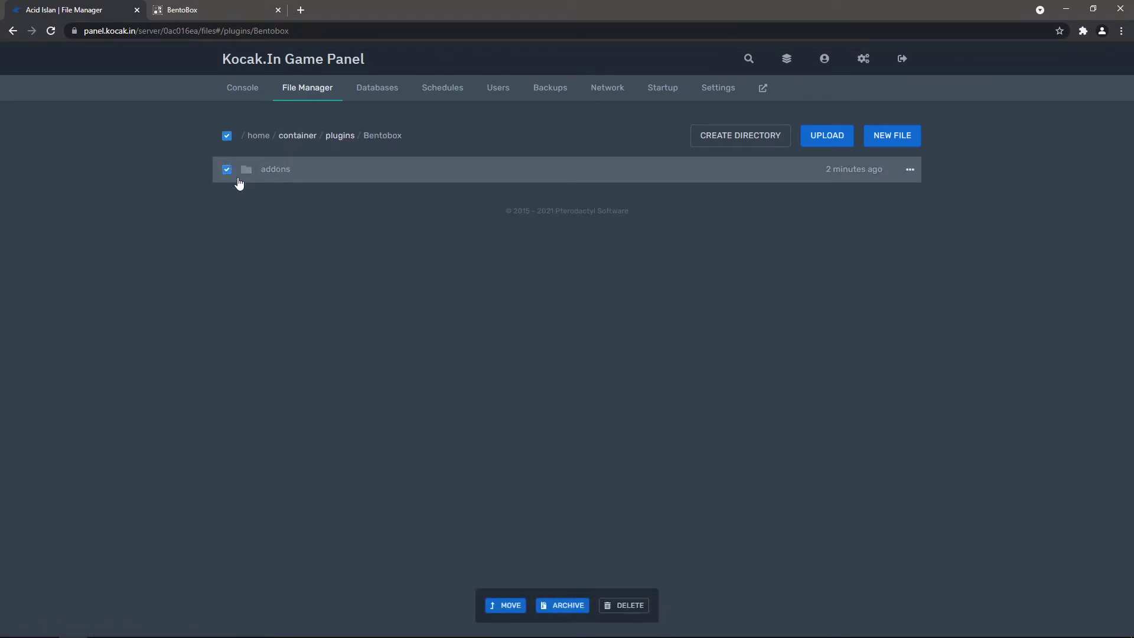
pyautogui.click(344, 137)
pyautogui.click(300, 137)
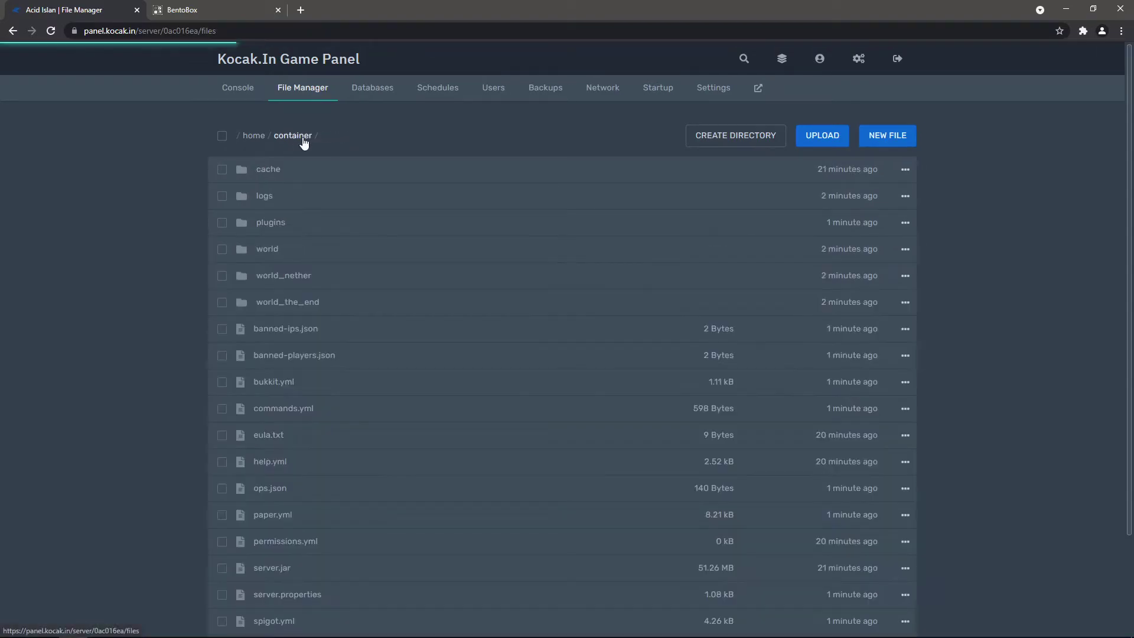
pyautogui.click(276, 223)
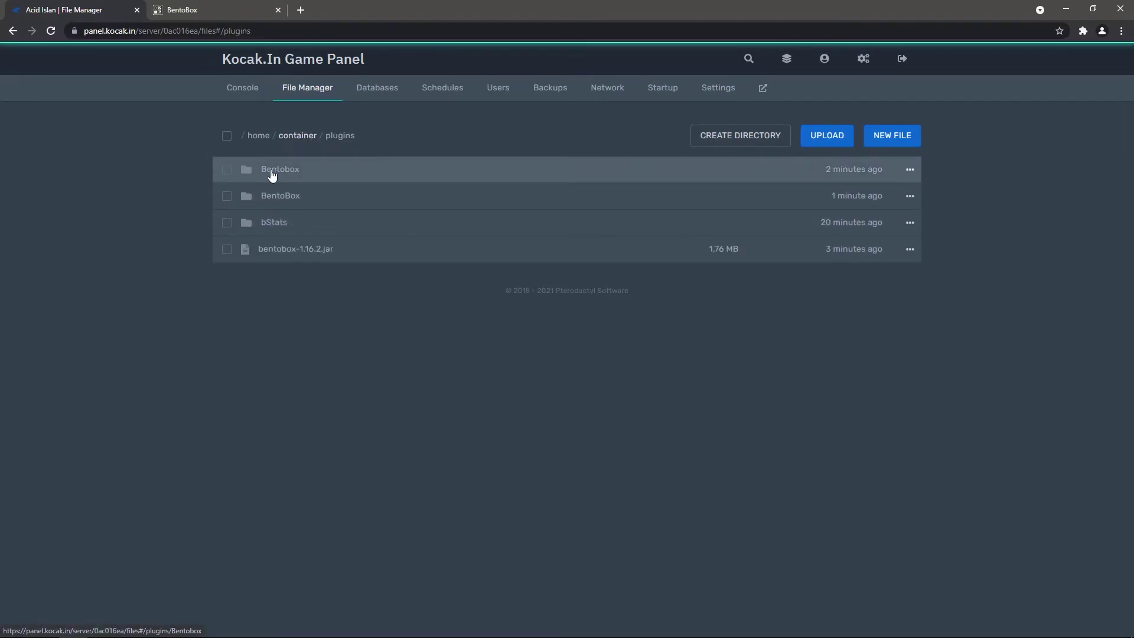
pyautogui.click(227, 171)
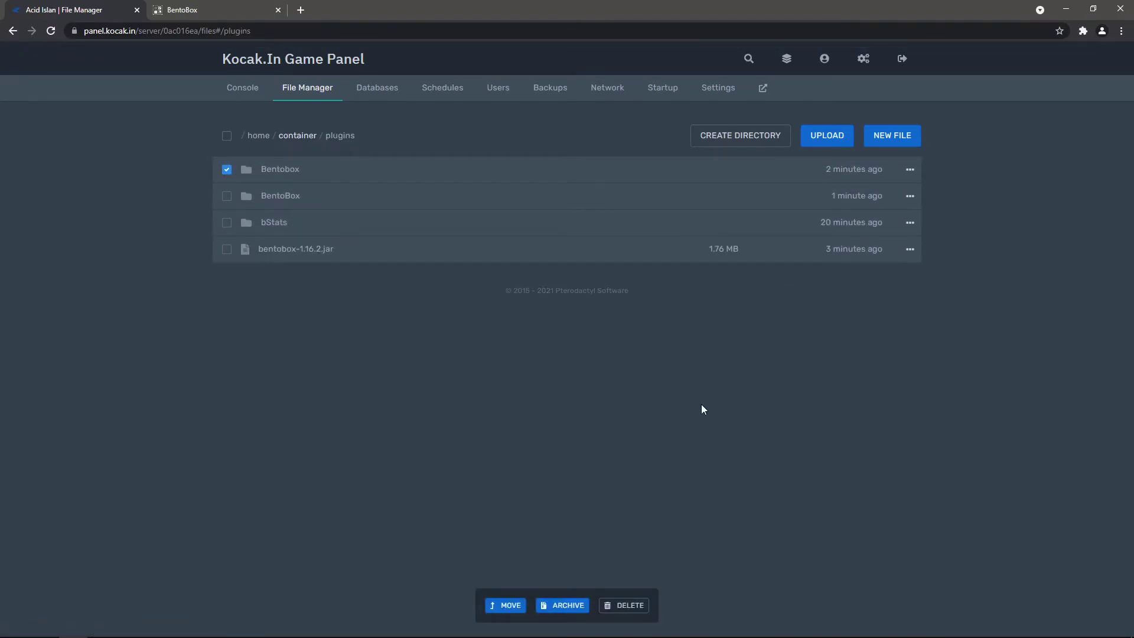
pyautogui.click(631, 605)
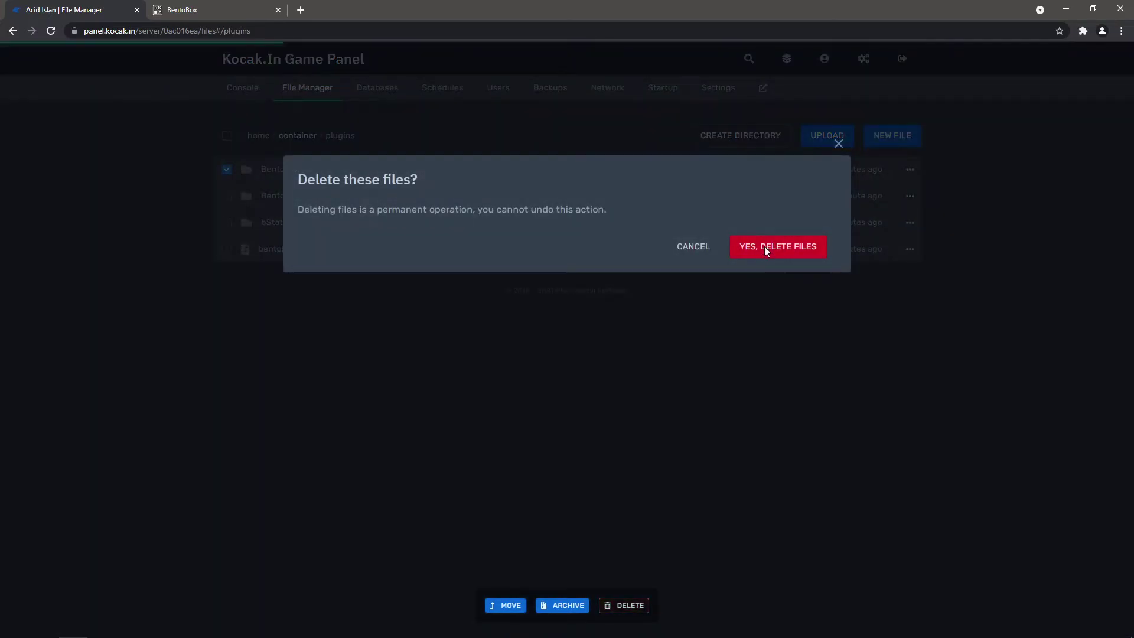
pyautogui.click(768, 246)
# Step: Upload the eight addon jar files from the desktop addons folder into the server's plugins/BentoBox/addons folder
pyautogui.click(304, 172)
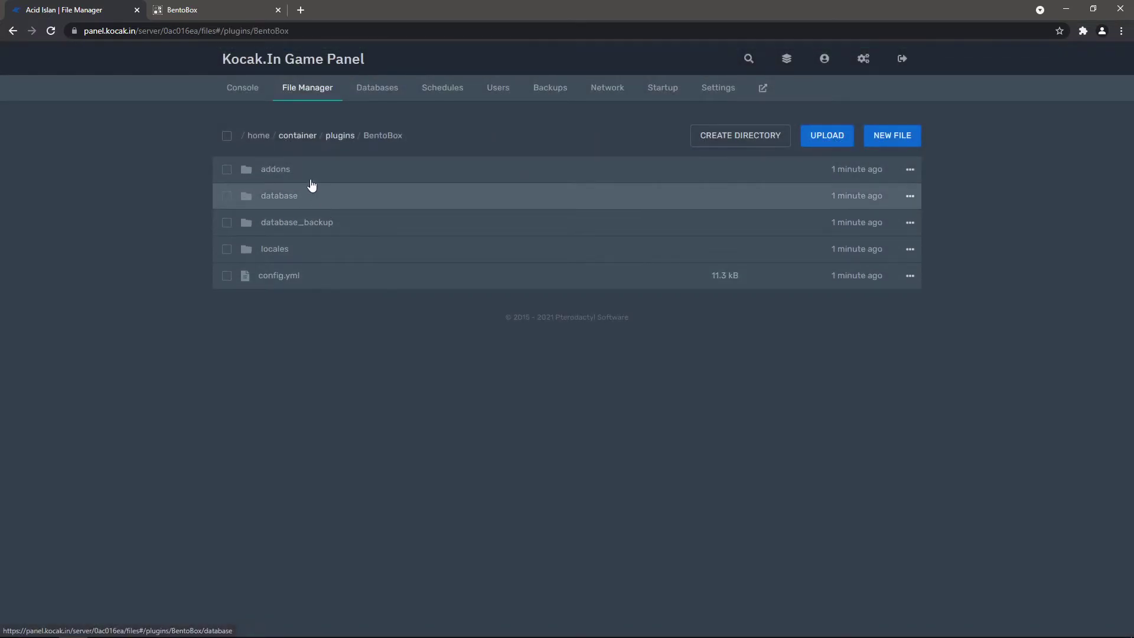
pyautogui.click(297, 169)
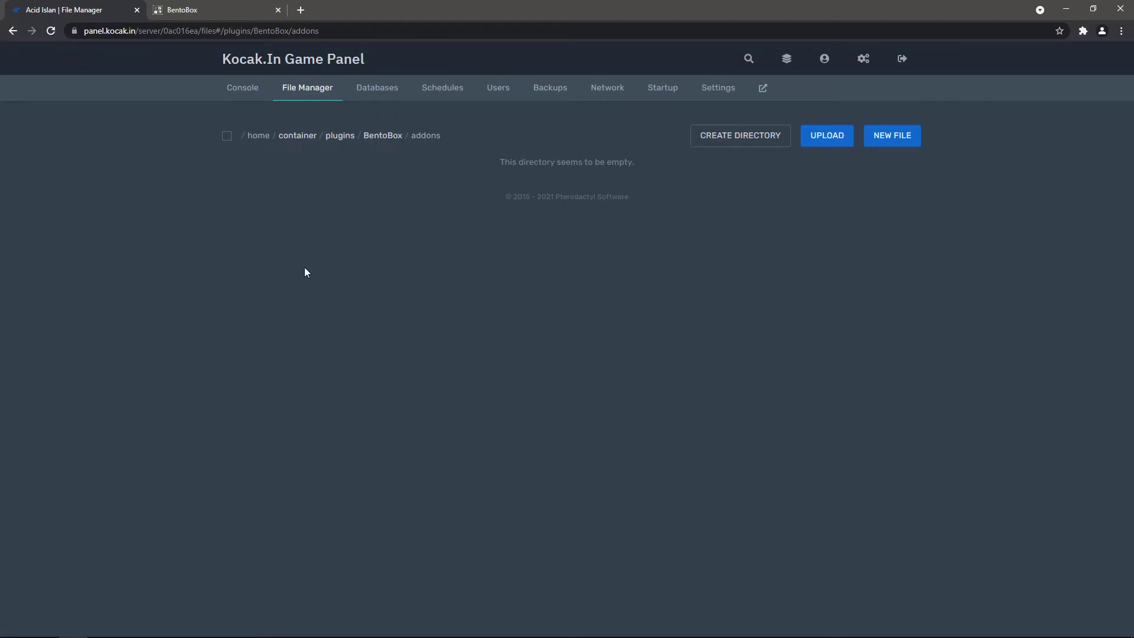
pyautogui.click(44, 625)
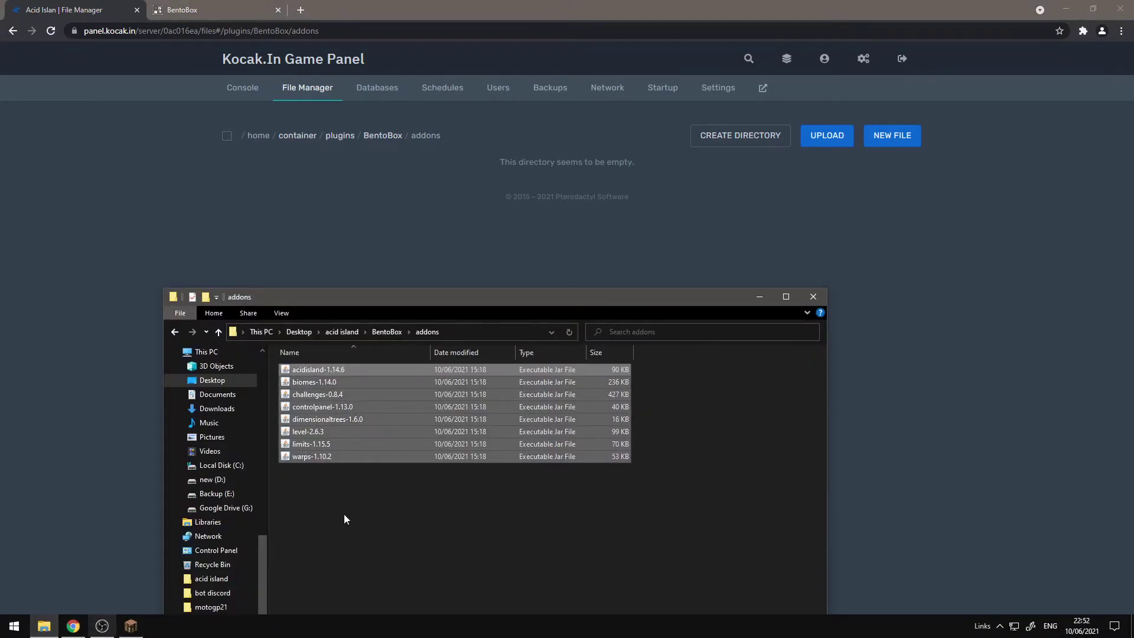
pyautogui.moveTo(340, 370); pyautogui.dragTo(454, 299)
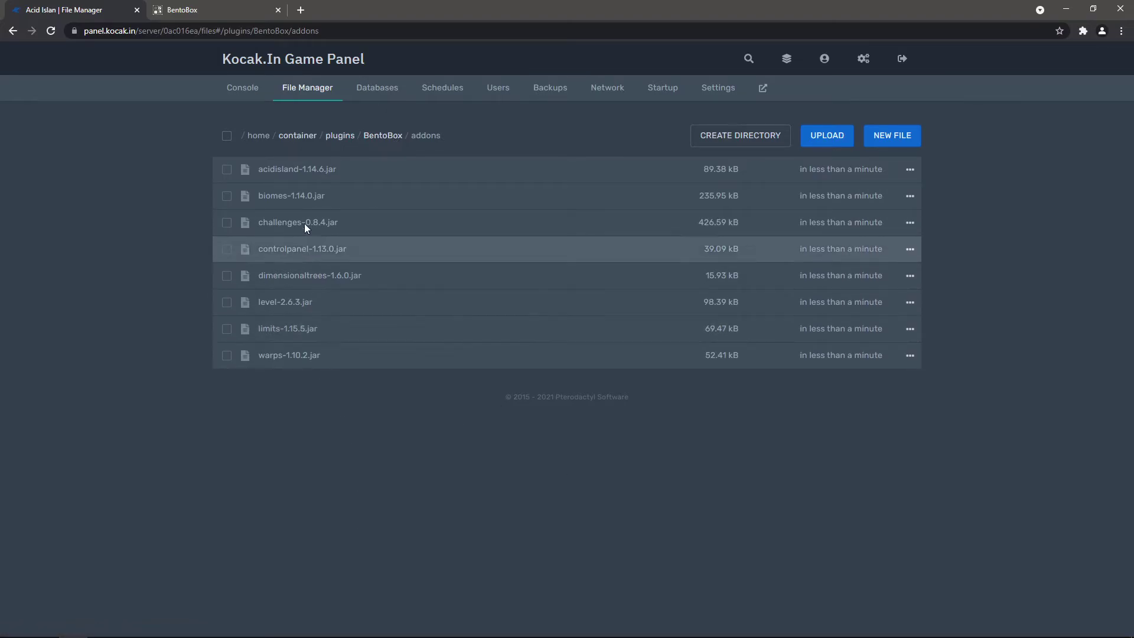
# Step: Restart the Minecraft server from its console page to load the uploaded addons
pyautogui.click(241, 90)
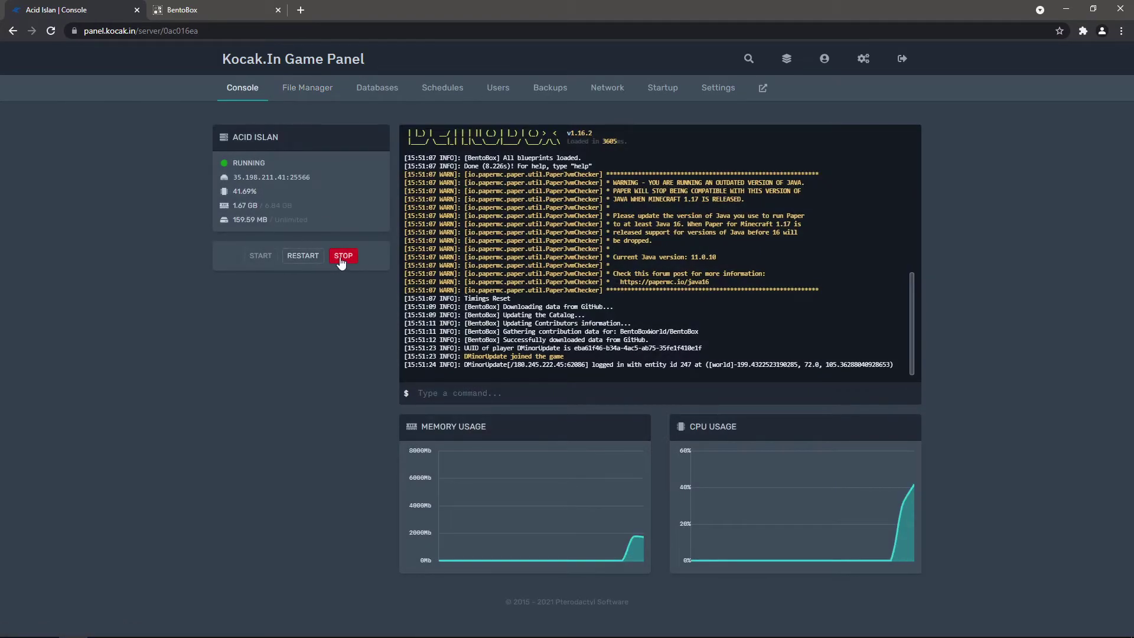
pyautogui.click(303, 257)
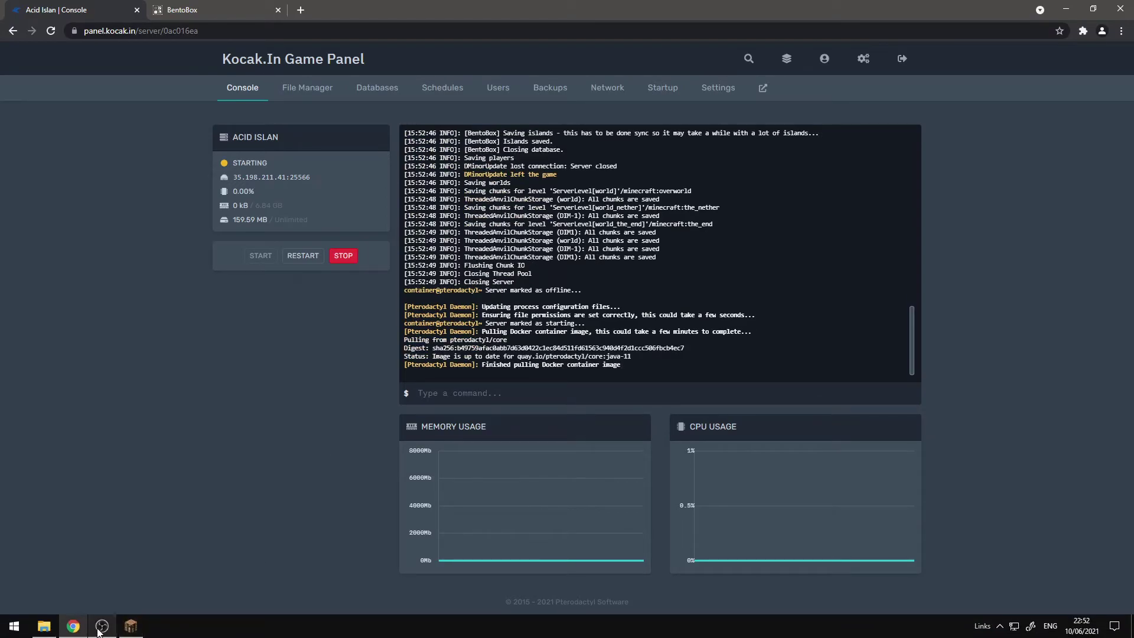
# Step: Check the addon jar files in the server's plugins/BentoBox/addons folder
pyautogui.click(319, 89)
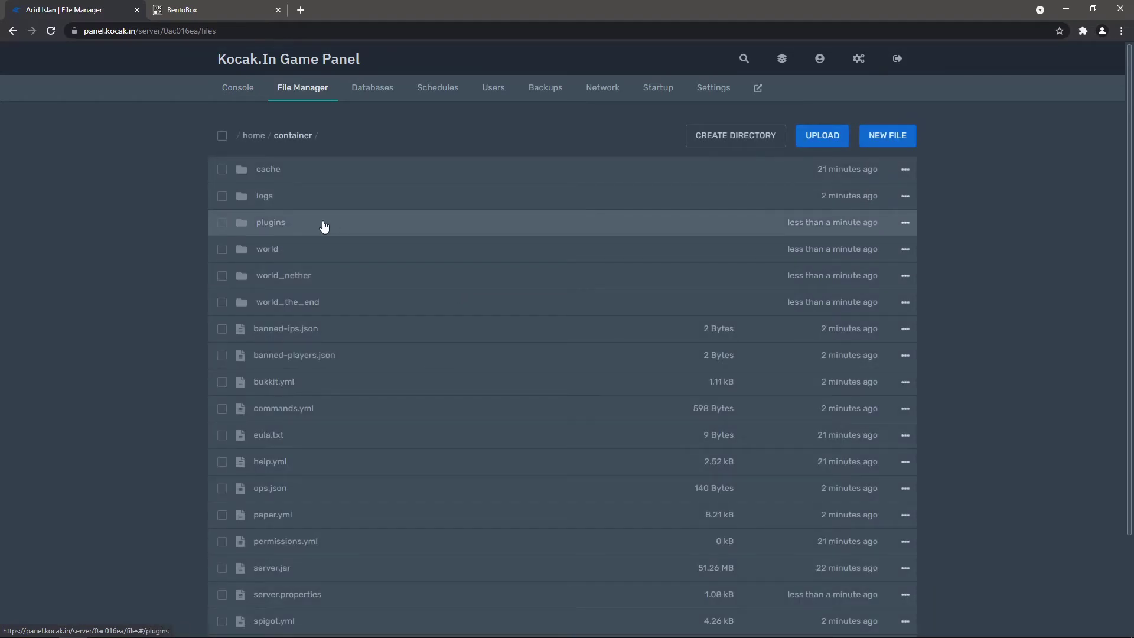
pyautogui.click(324, 227)
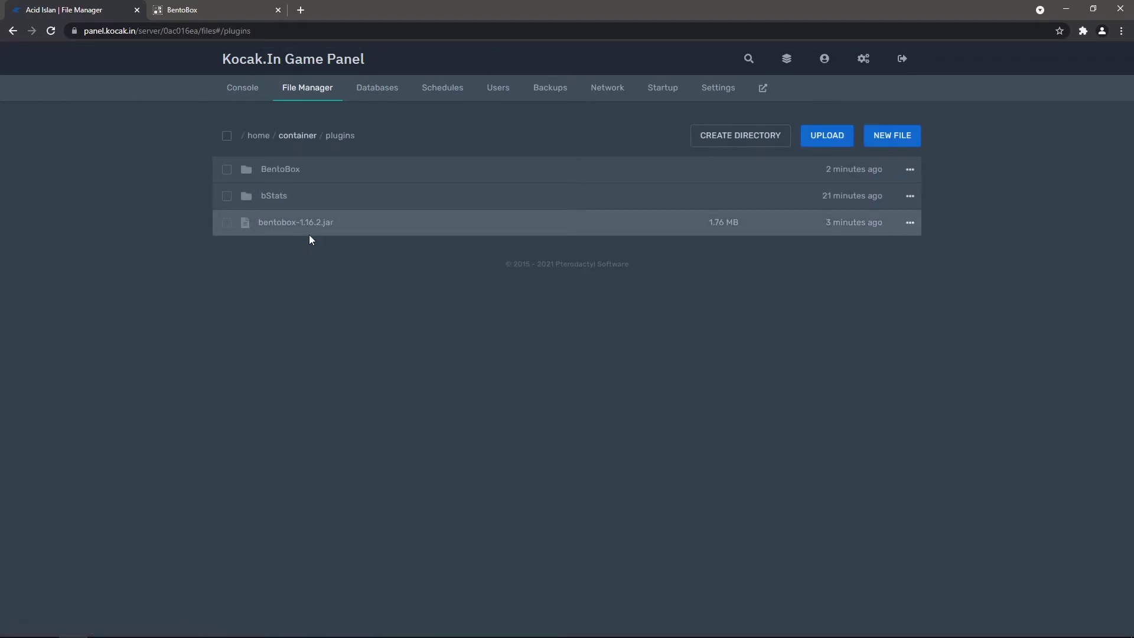
pyautogui.click(278, 173)
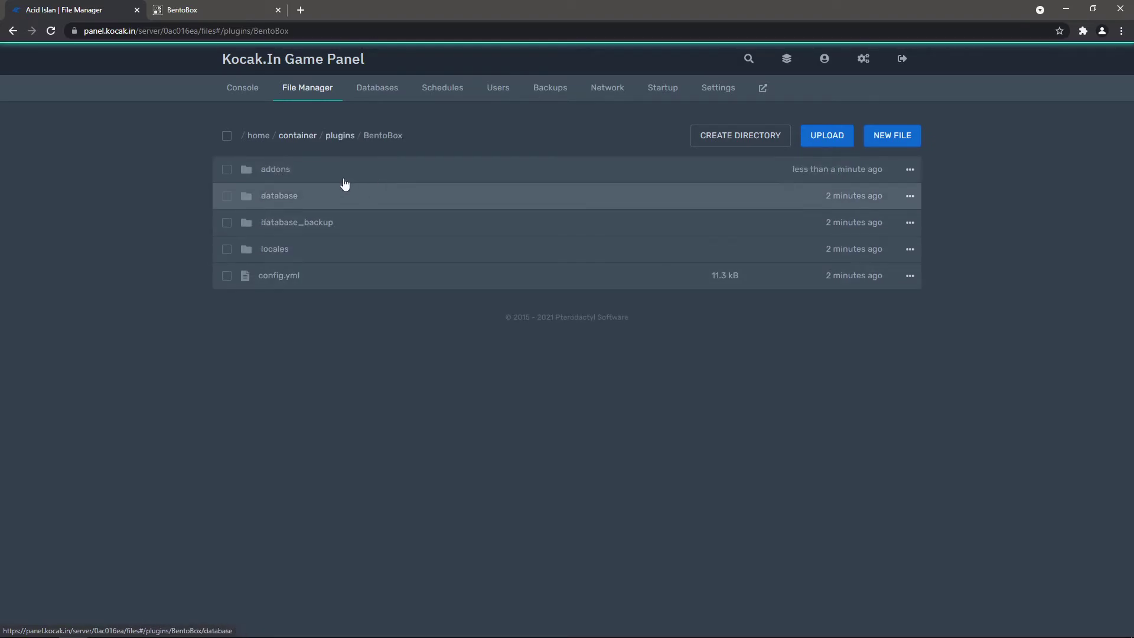
pyautogui.click(309, 180)
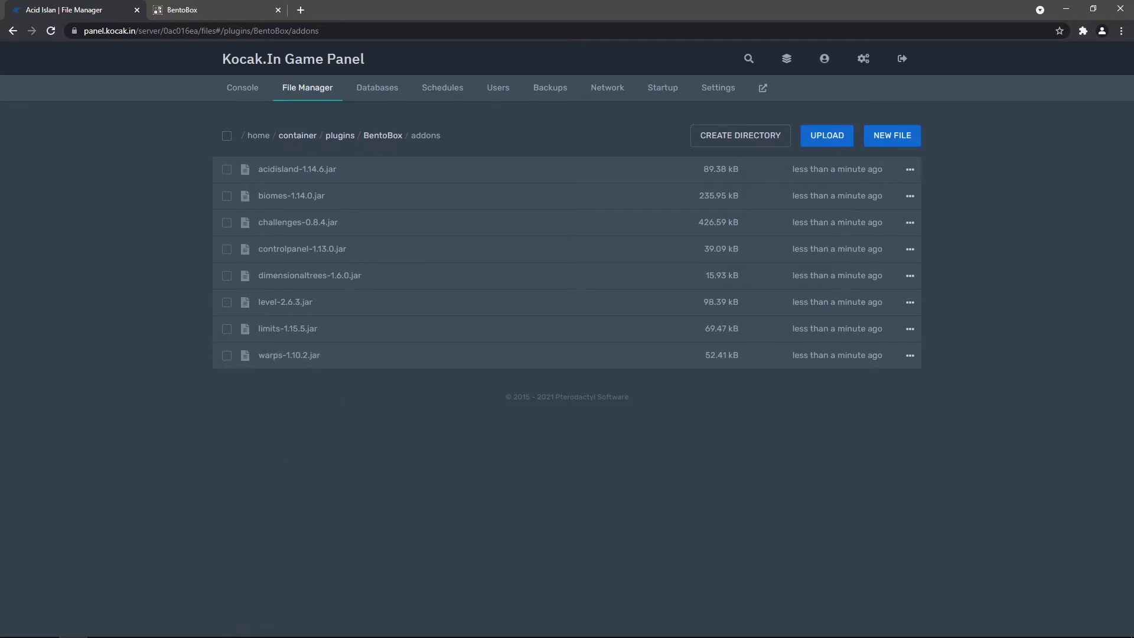
# Step: Return to the server console, stop the Minecraft server and bring it back up
pyautogui.moveTo(105, 627)
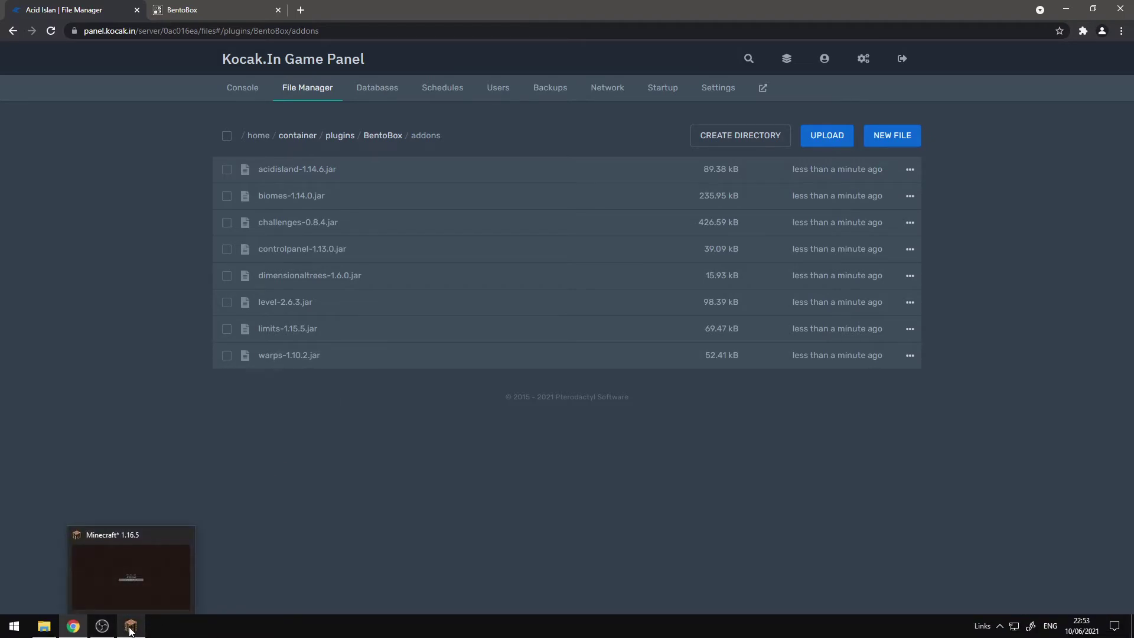
pyautogui.click(242, 88)
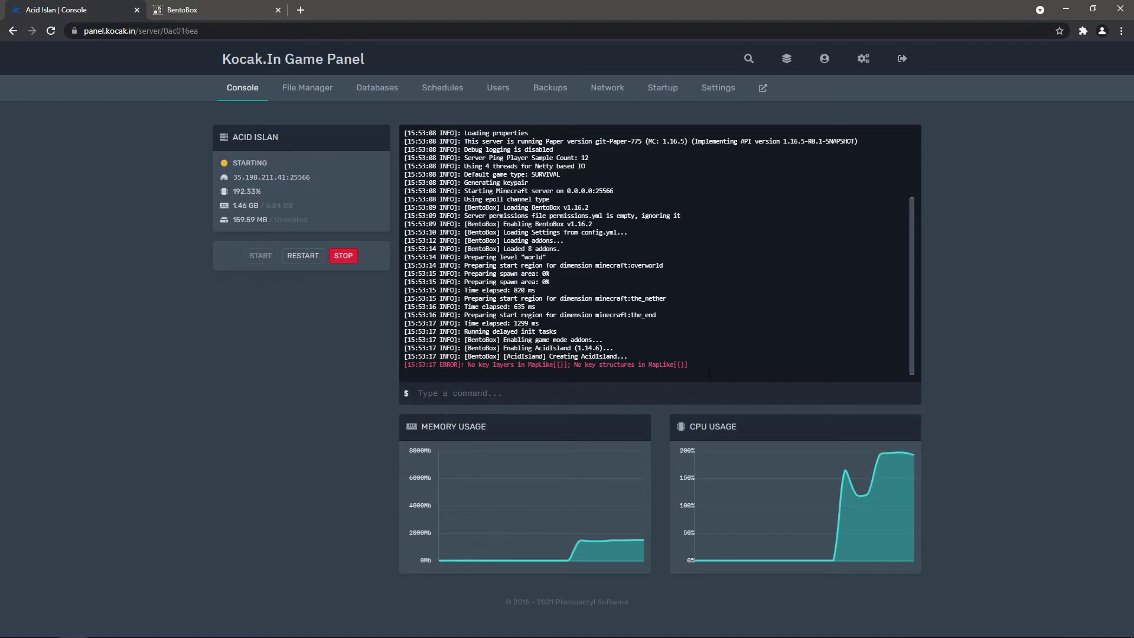
pyautogui.click(343, 256)
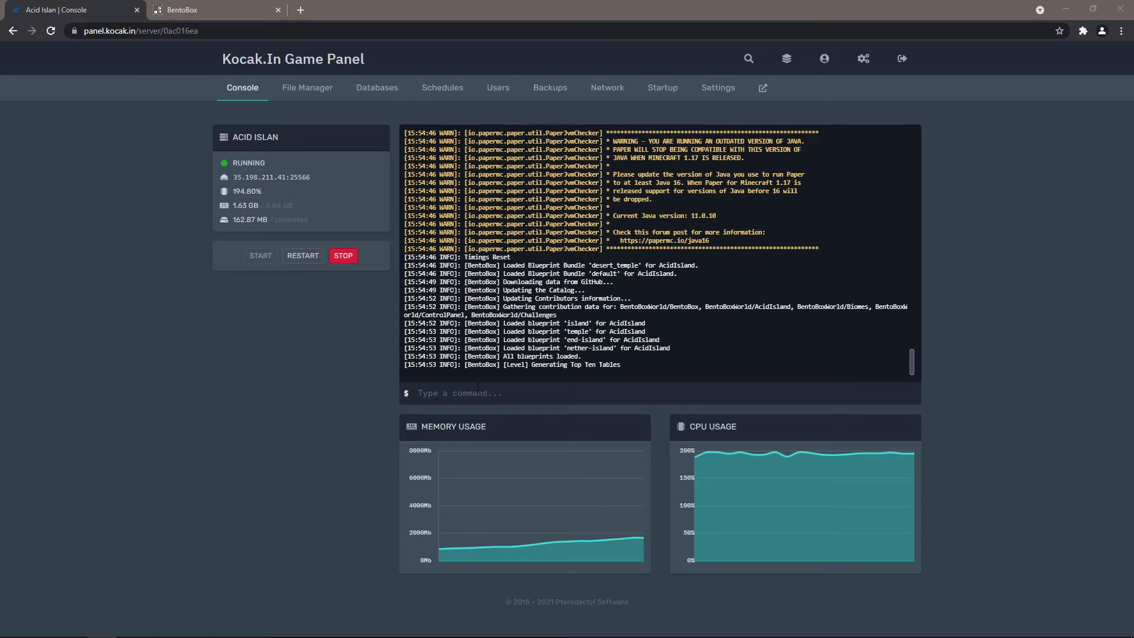
# Step: Examine the contents of plugins/BentoBox/addons after the server start, and review the console log
pyautogui.click(316, 93)
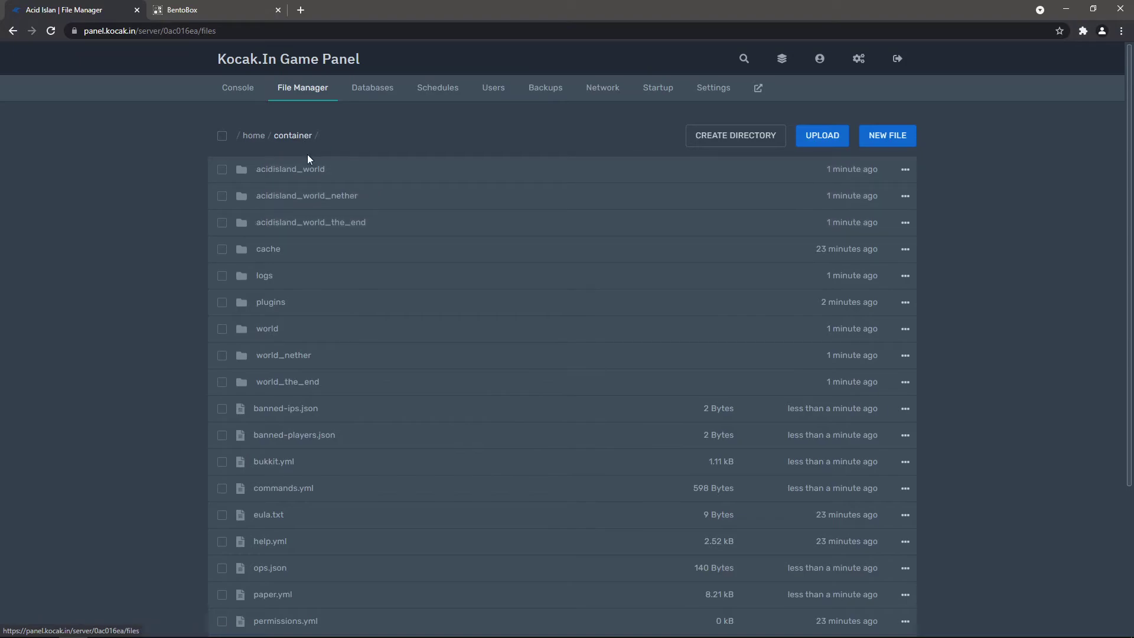
pyautogui.click(297, 308)
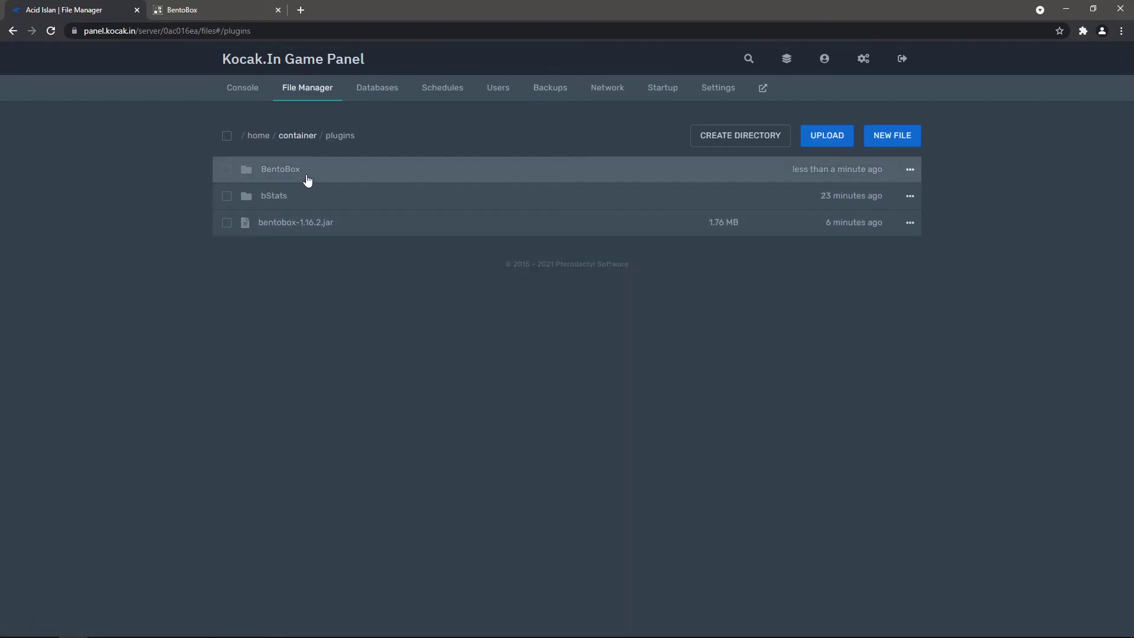
pyautogui.click(307, 180)
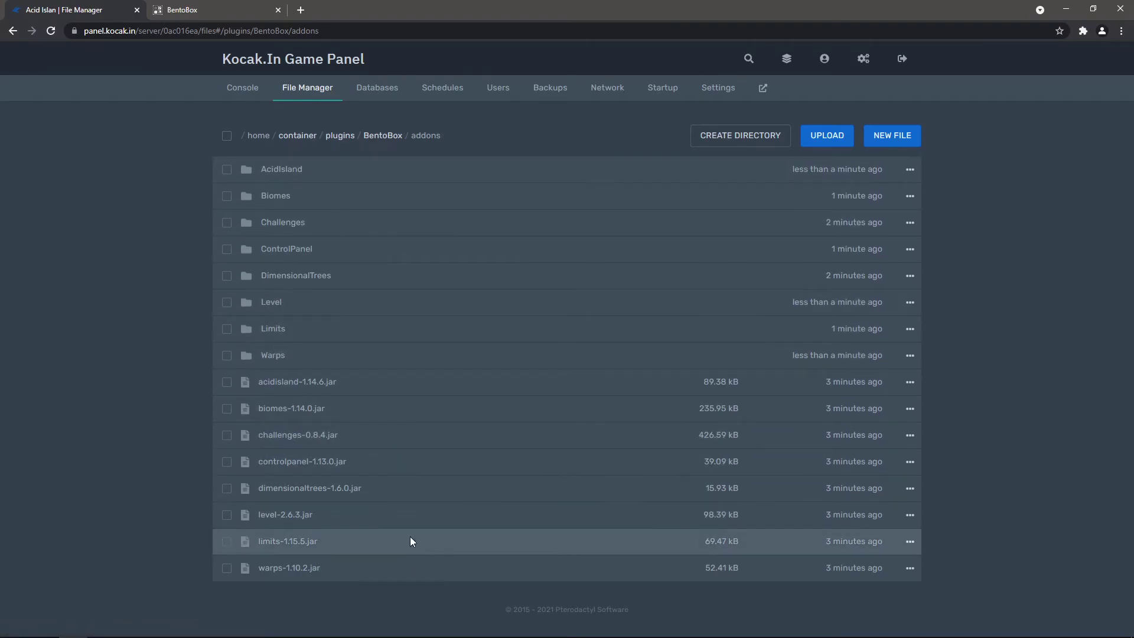
pyautogui.moveTo(244, 89); pyautogui.dragTo(352, 481)
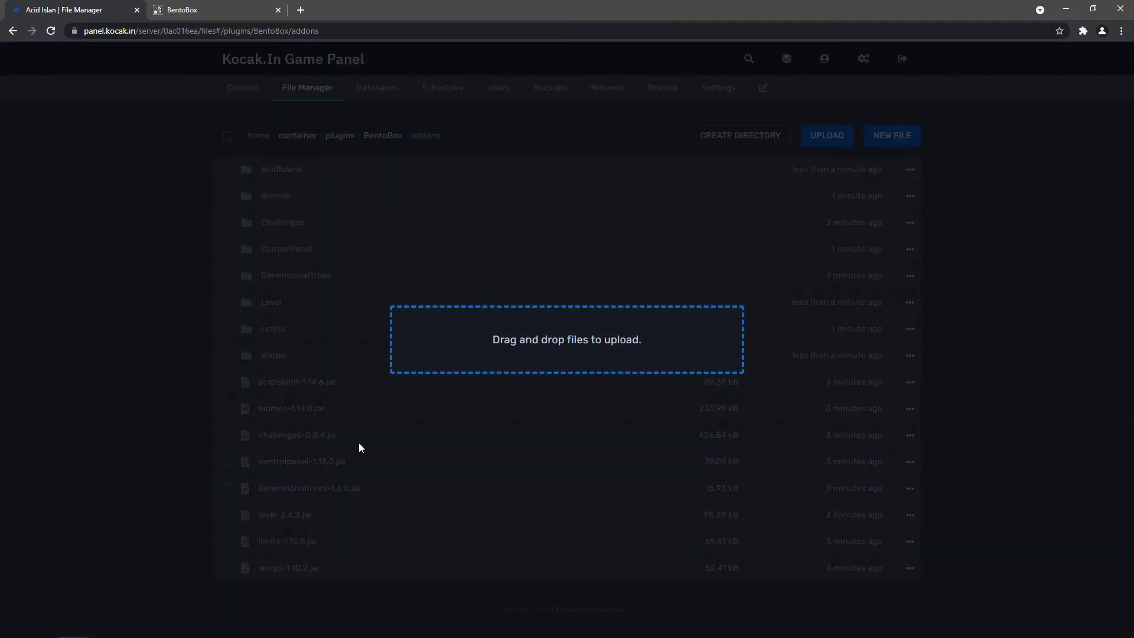
pyautogui.moveTo(249, 88); pyautogui.dragTo(255, 133)
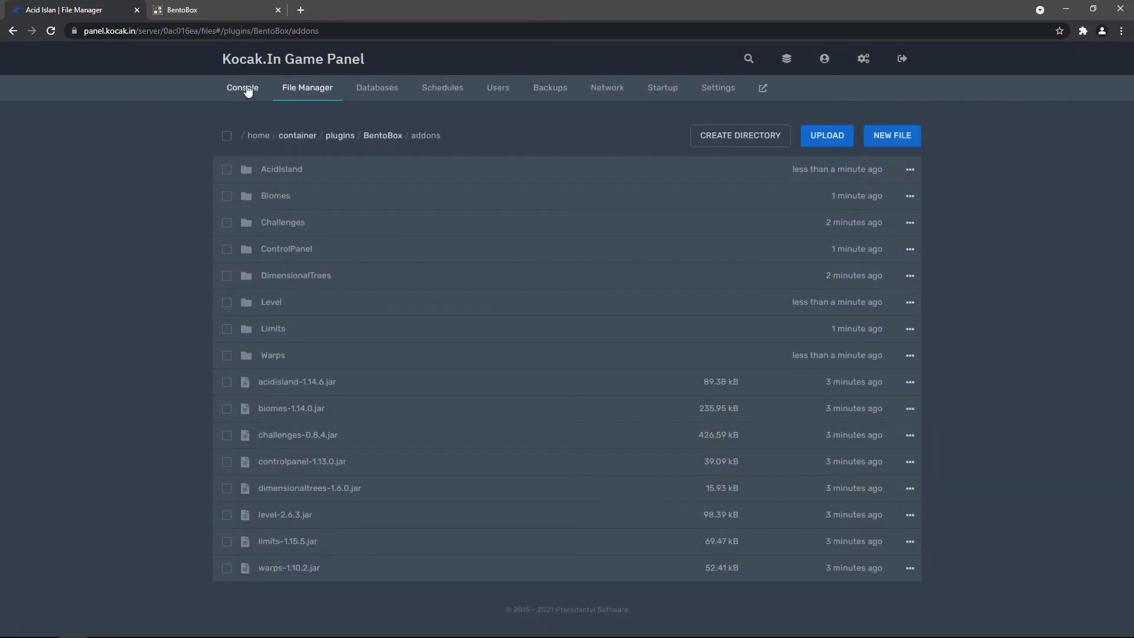
pyautogui.click(248, 89)
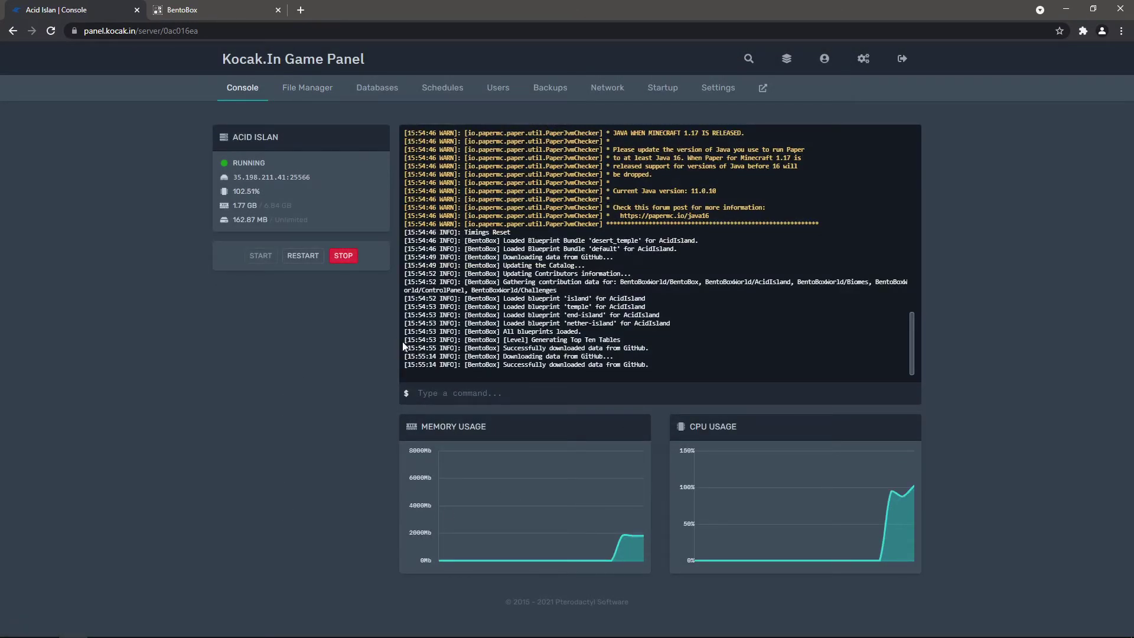
# Step: Switch to Minecraft, check the ACID ISLAND entry's address in the refreshed server list, and join that server
pyautogui.moveTo(323, 636)
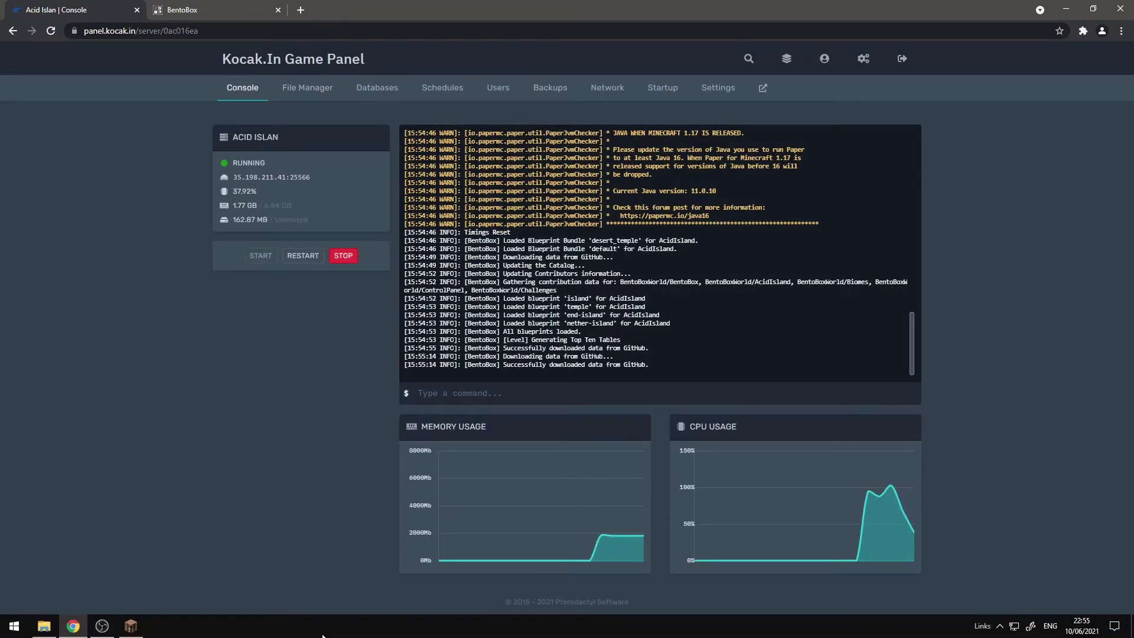
pyautogui.click(131, 626)
pyautogui.click(613, 617)
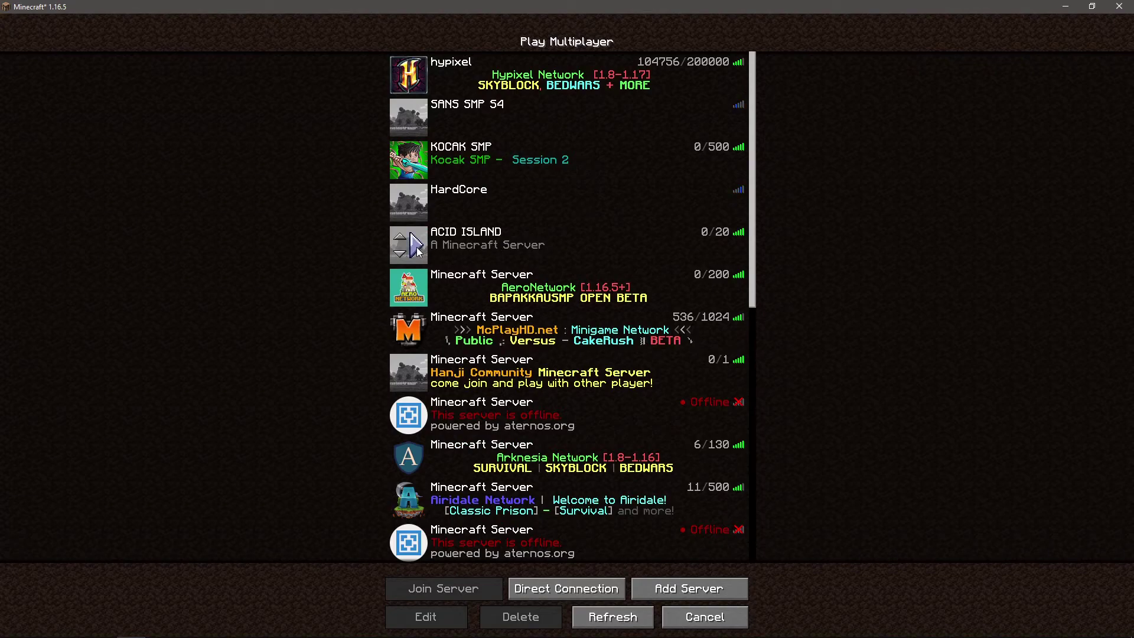
pyautogui.click(486, 250)
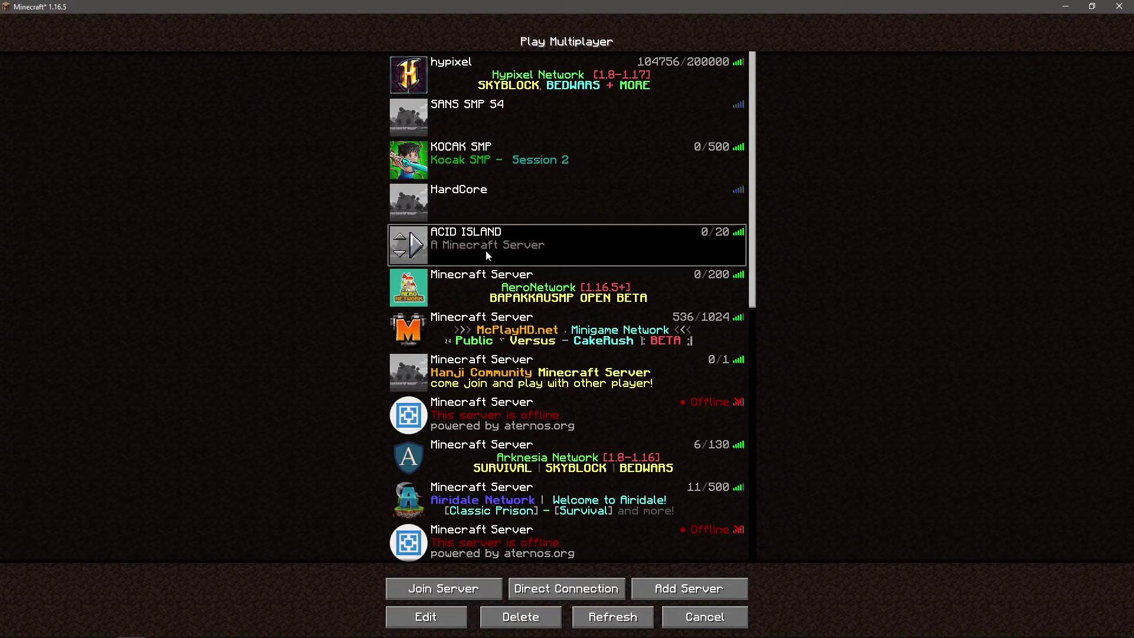
pyautogui.click(415, 619)
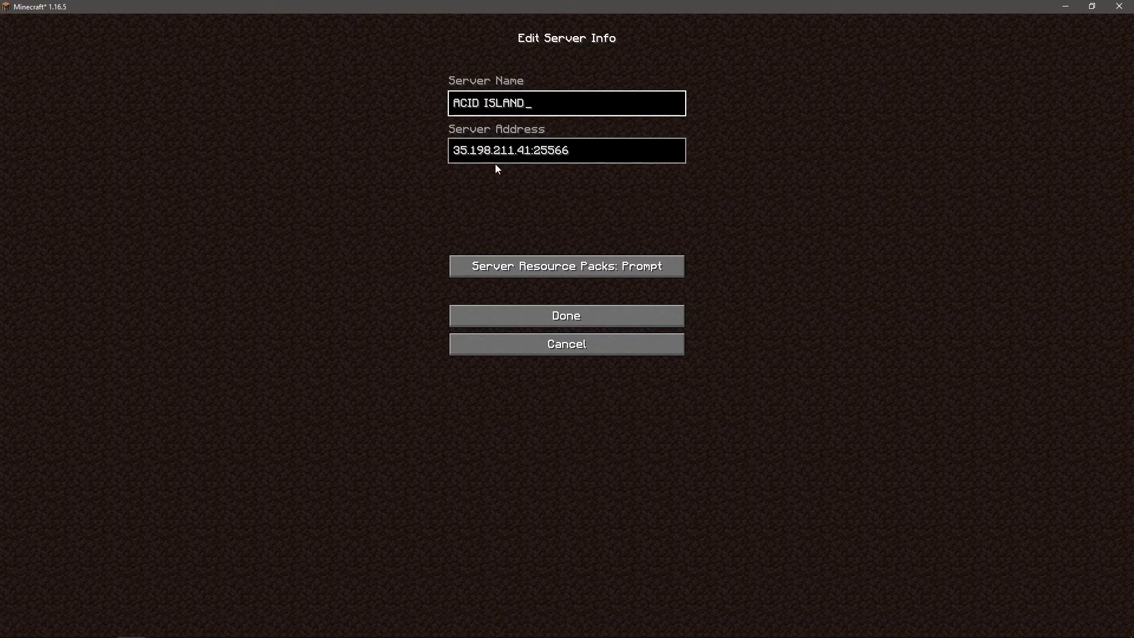
pyautogui.click(569, 321)
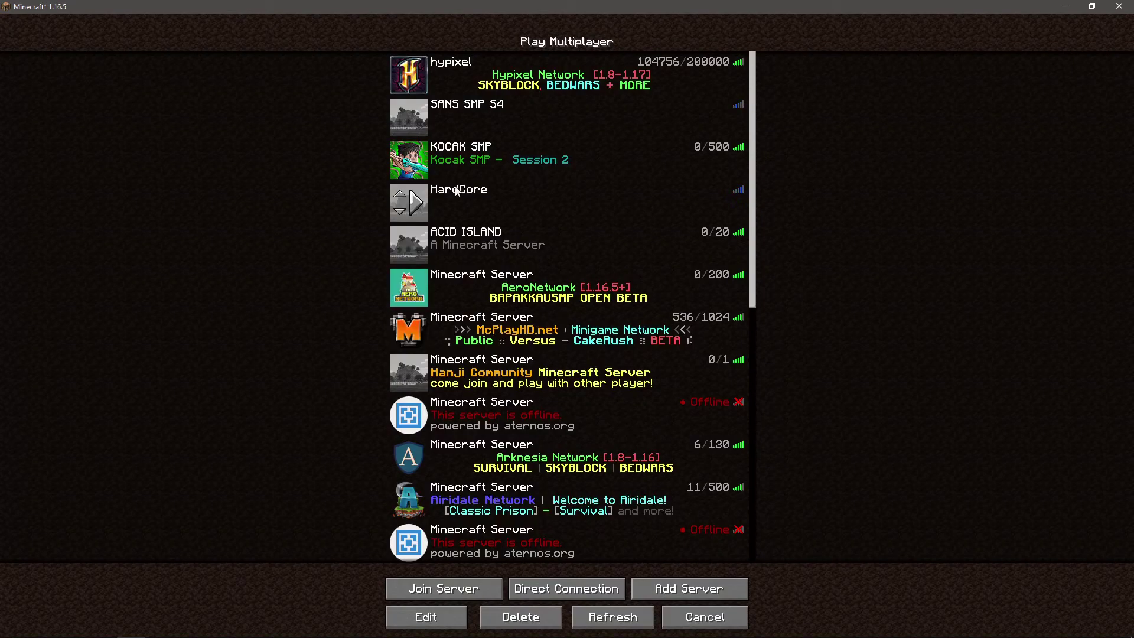
pyautogui.click(415, 244)
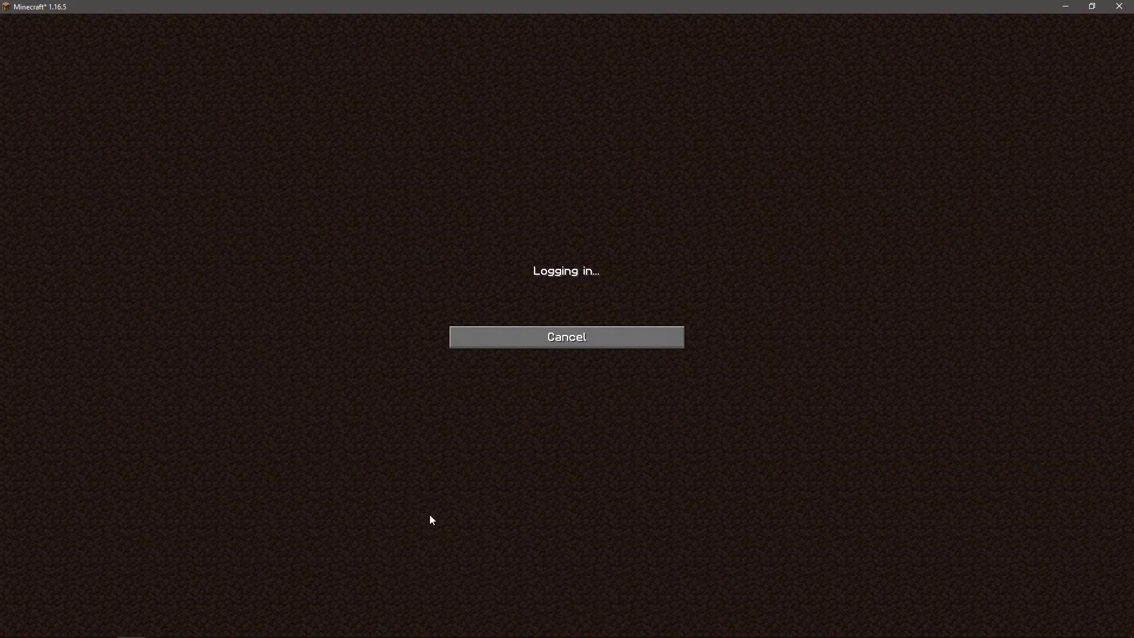